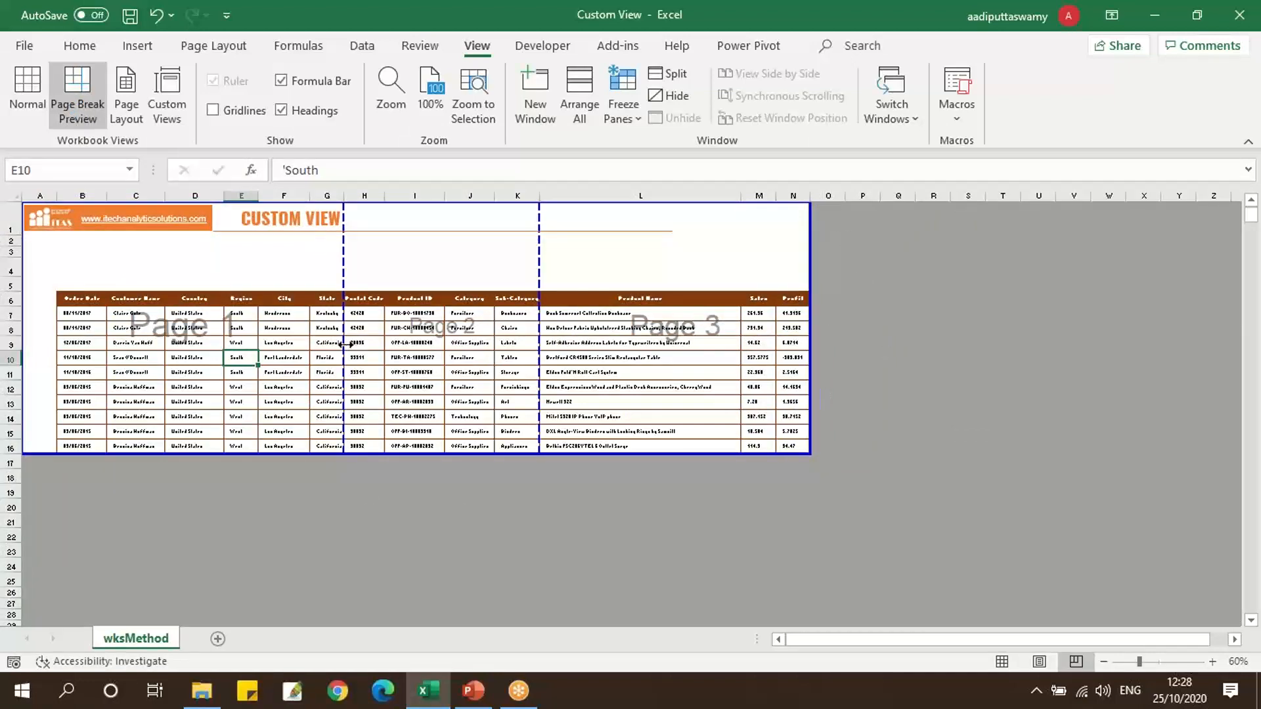
Return the sheet to normal view and save it as a custom view named Normal View.
left_click(126, 103)
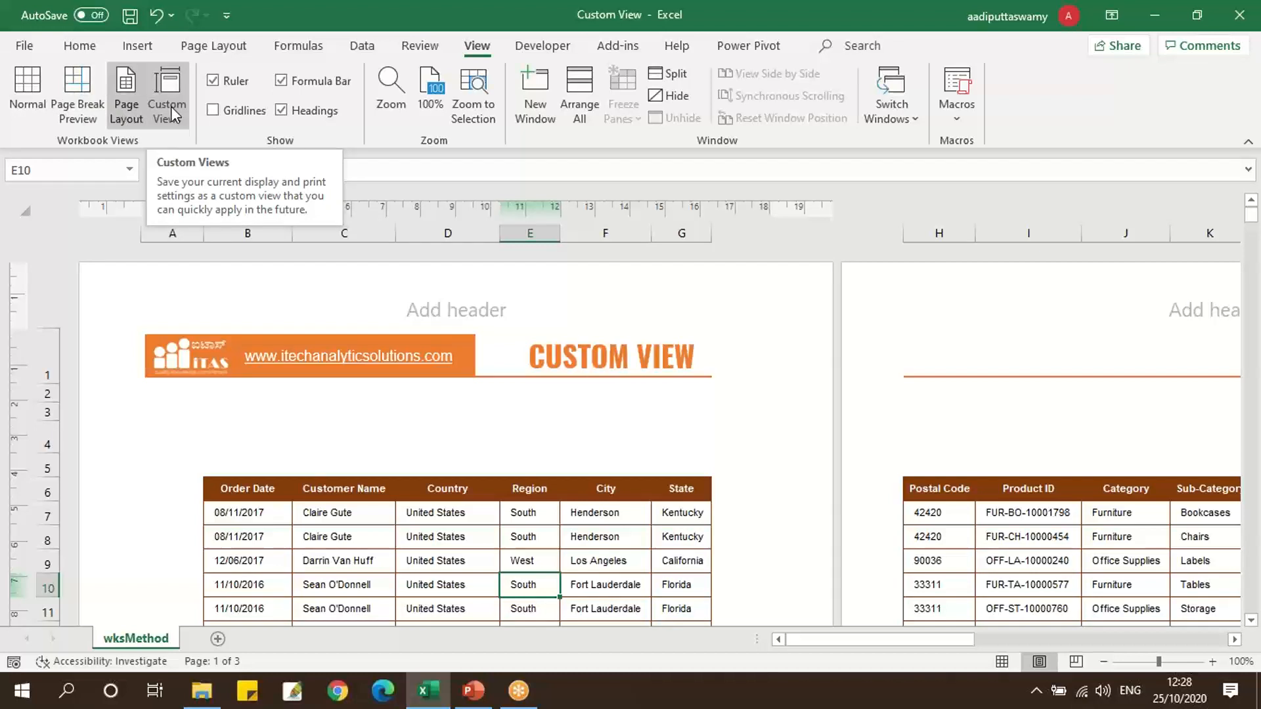
left_click(29, 84)
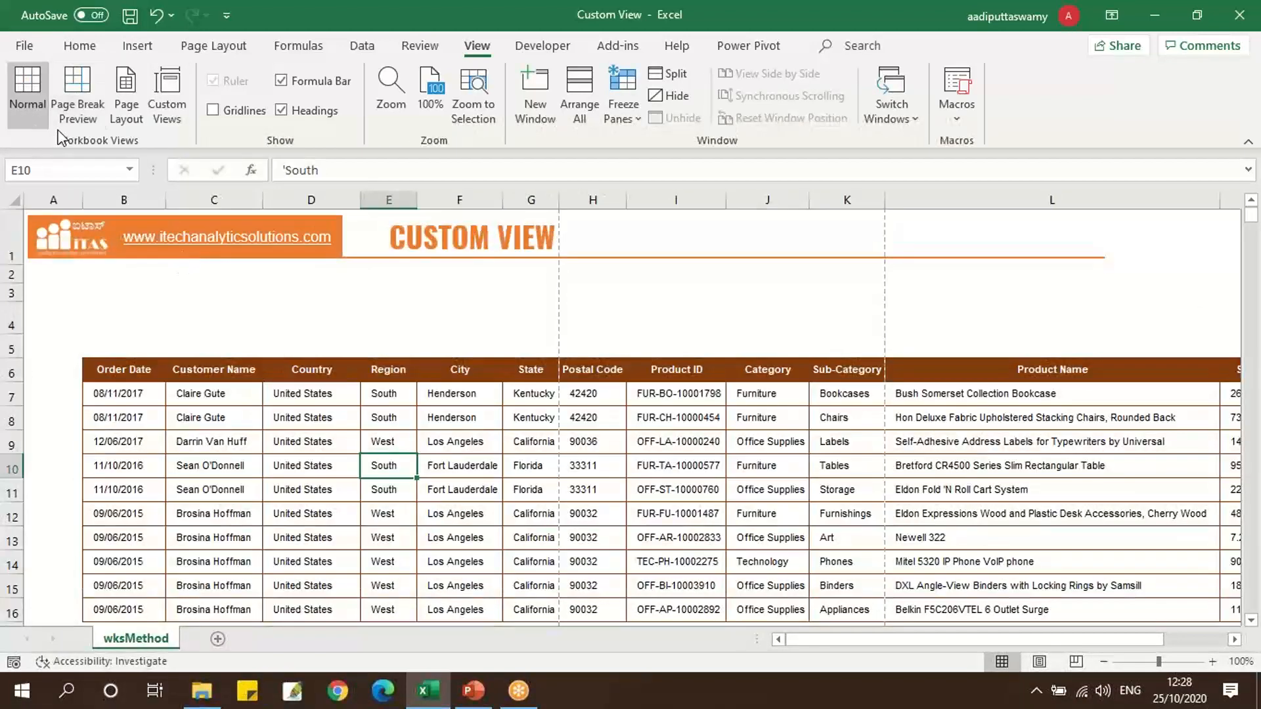
left_click(172, 112)
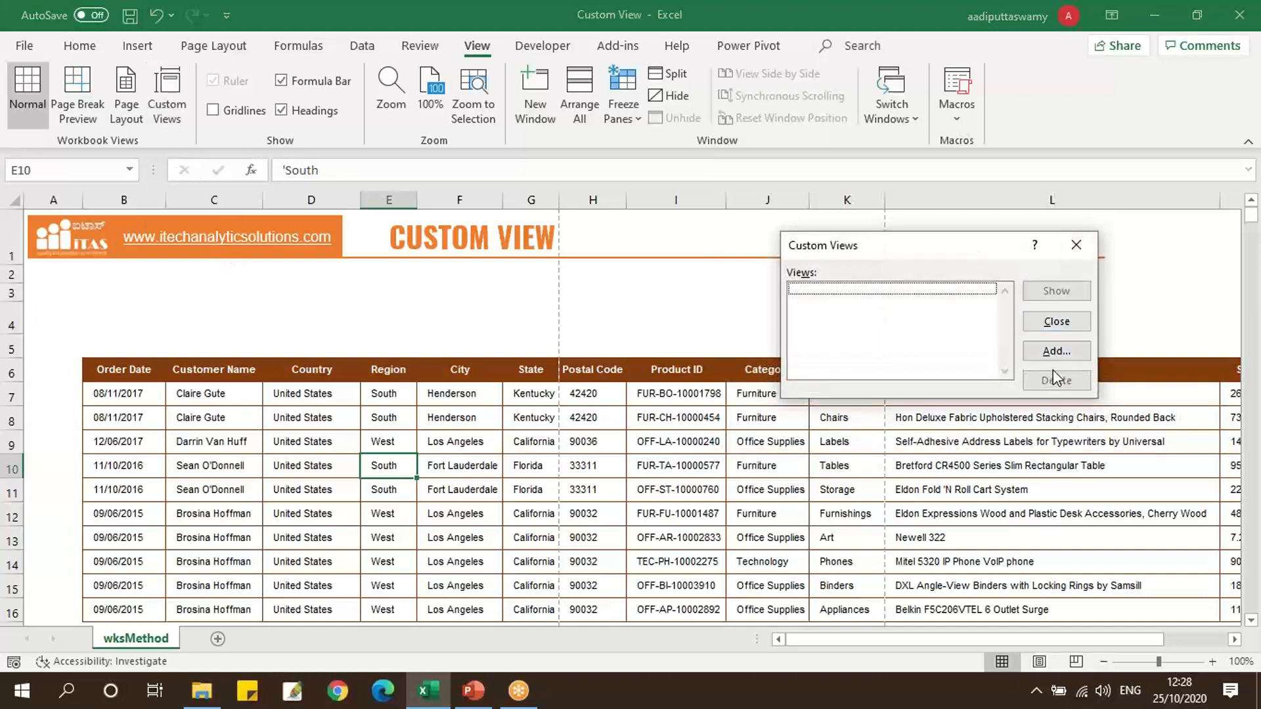
left_click(1052, 355)
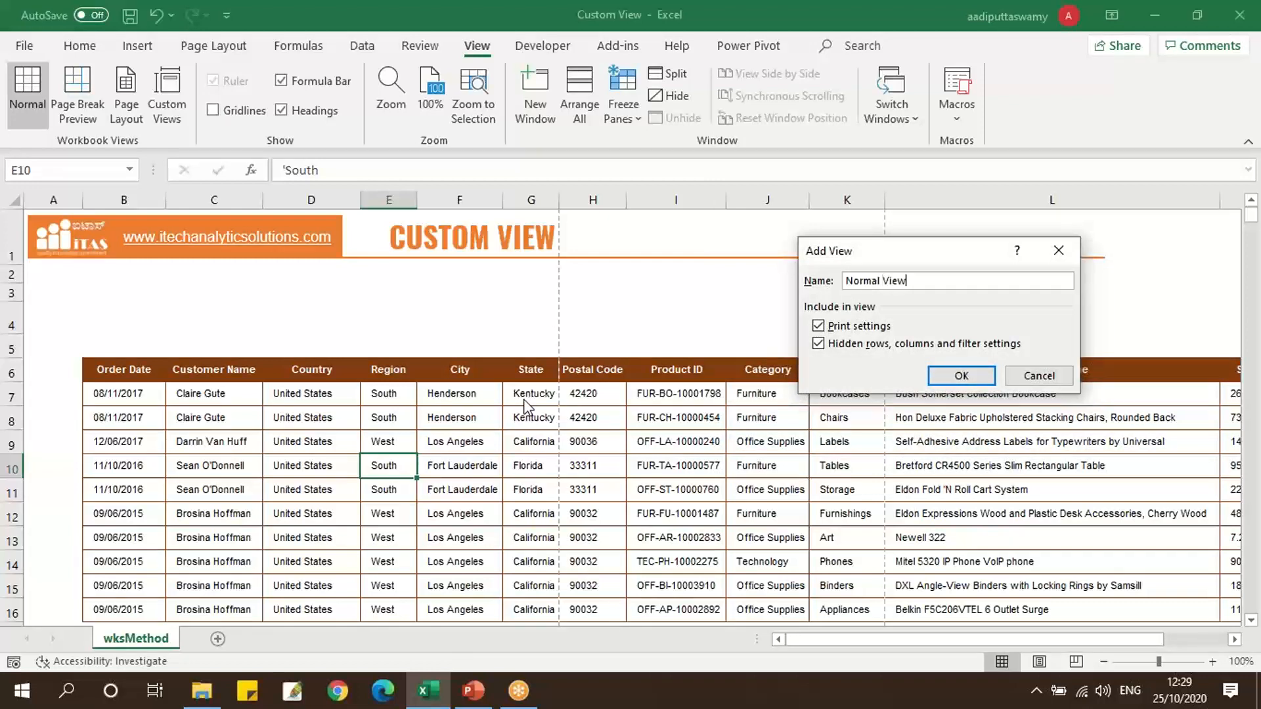
left_click(952, 375)
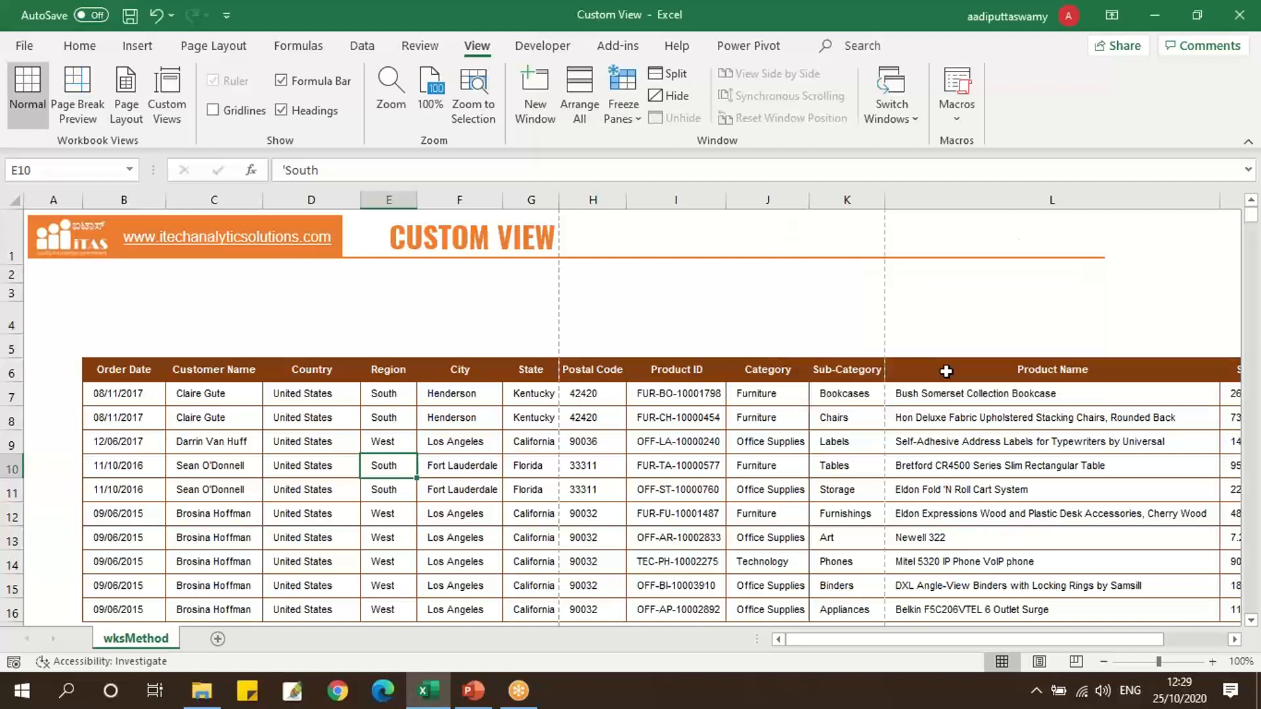
left_click(167, 96)
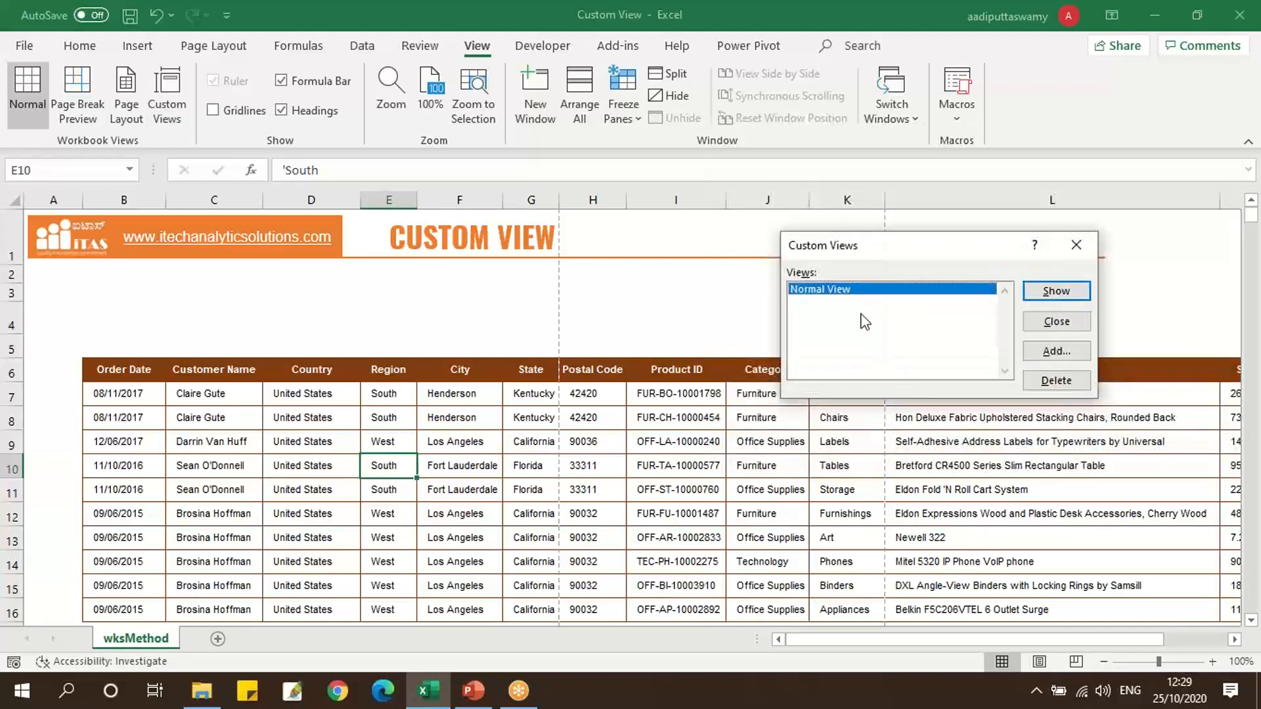
left_click(1075, 245)
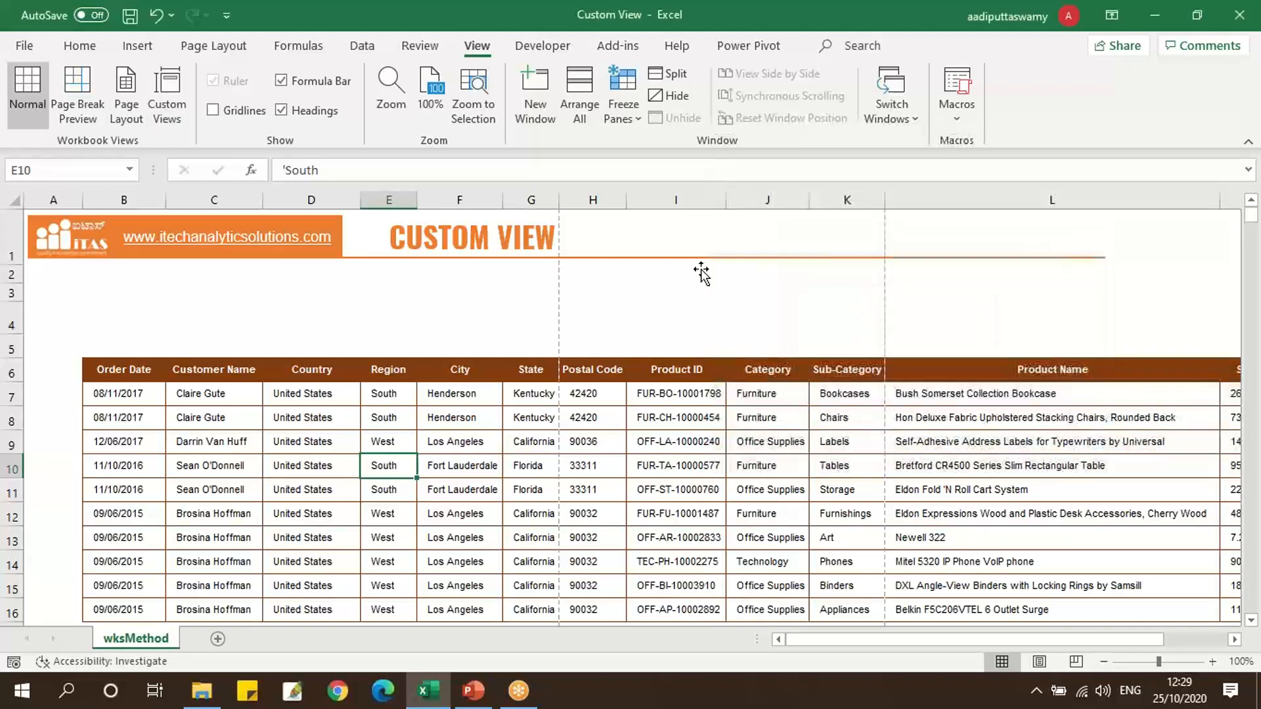
Display the sheet in page break preview and save it as a custom view named PageBreak Preview.
left_click(98, 117)
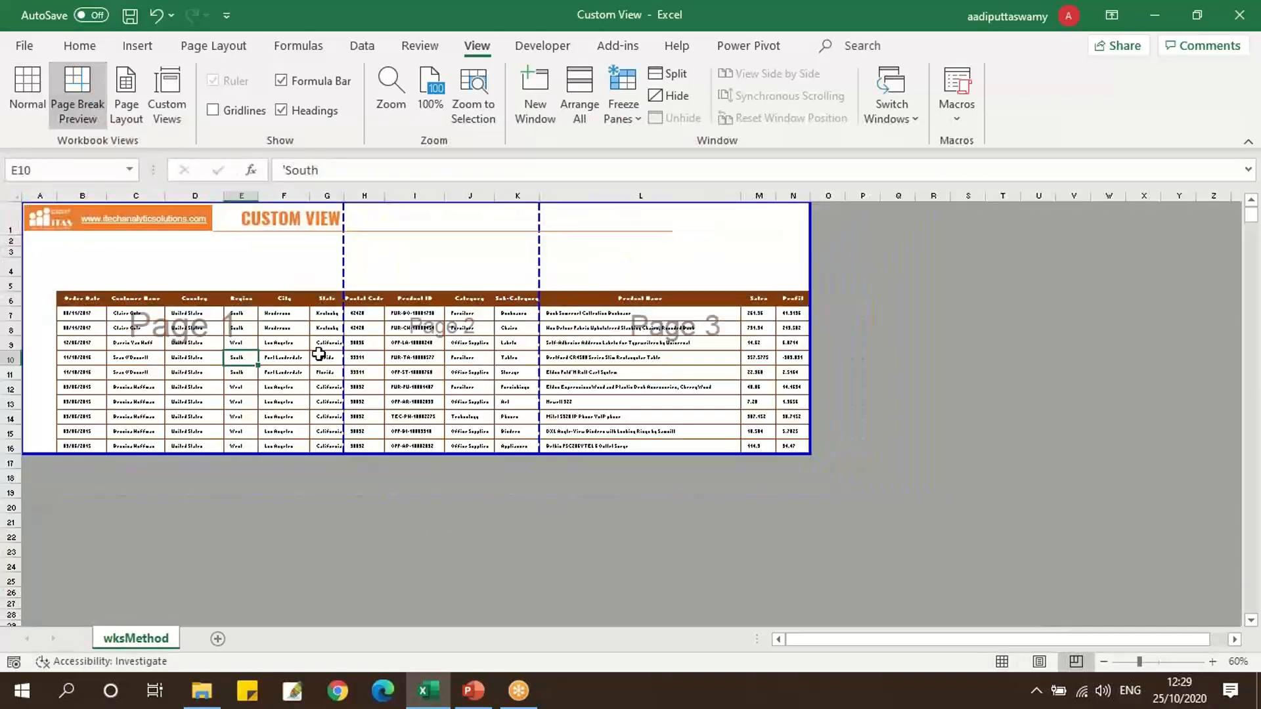
left_click(166, 105)
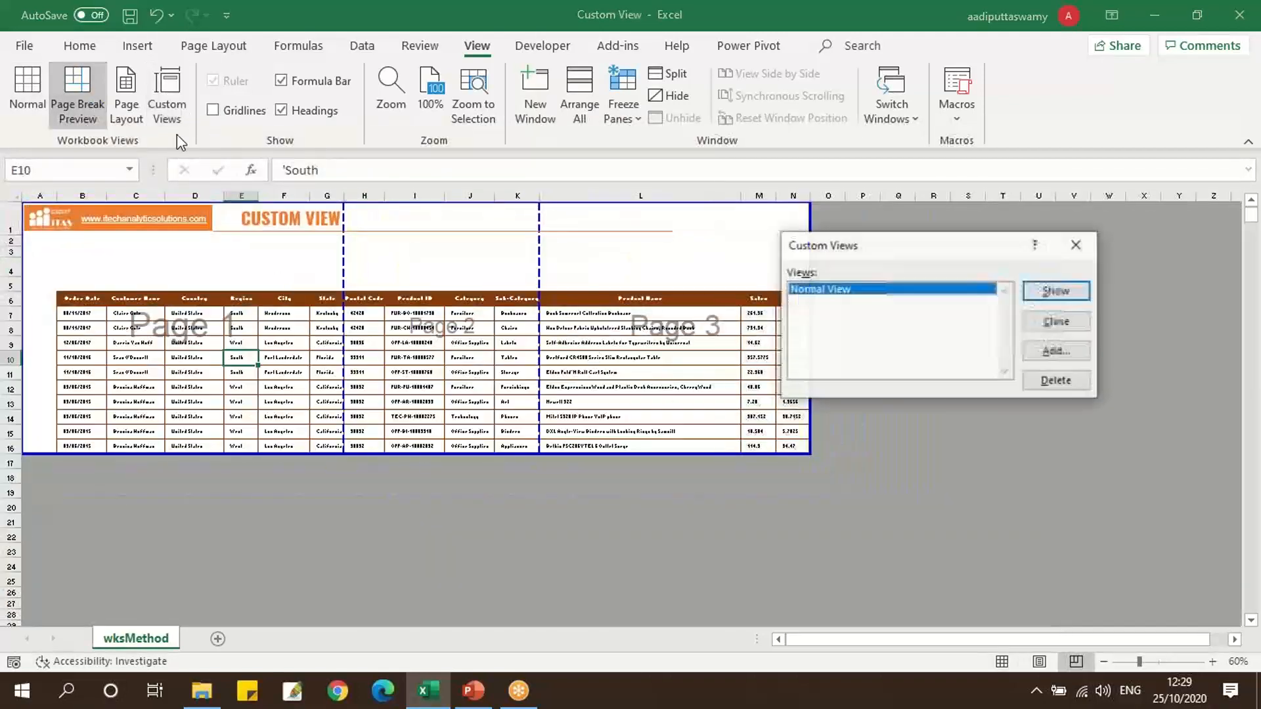
left_click(1056, 352)
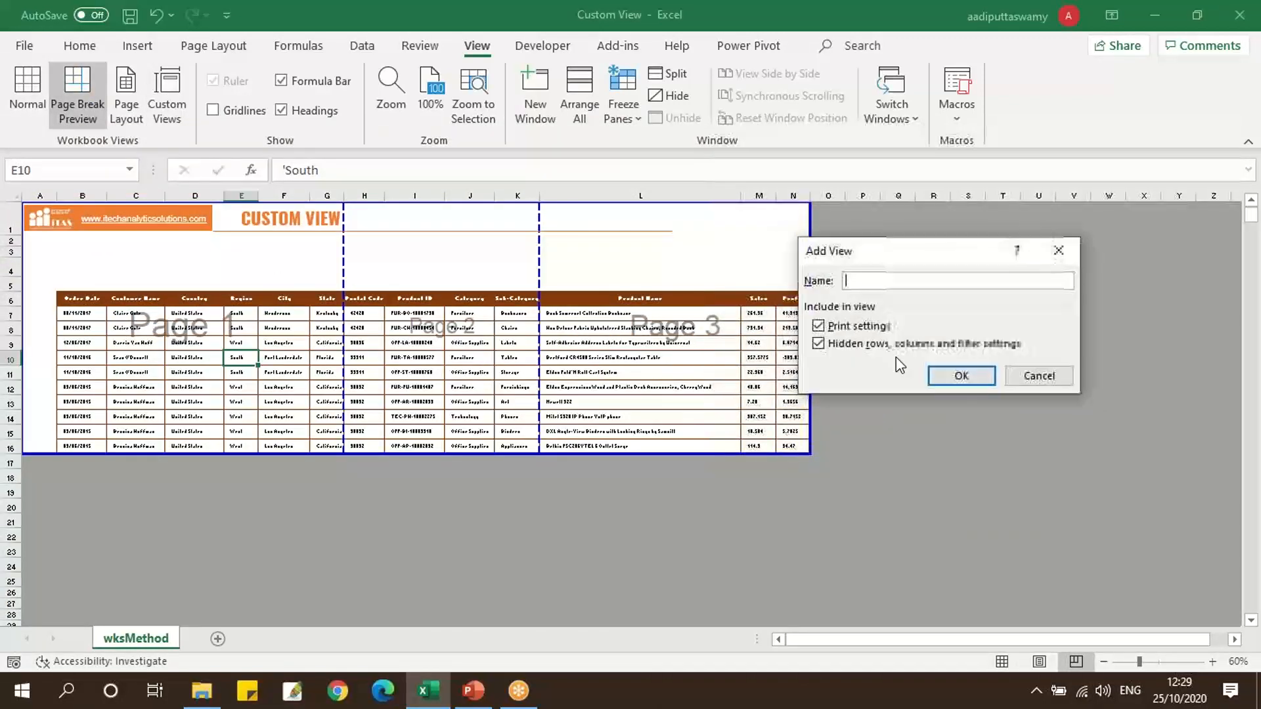
type("Pae")
key("BackSpace")
type("geBreak Preview")
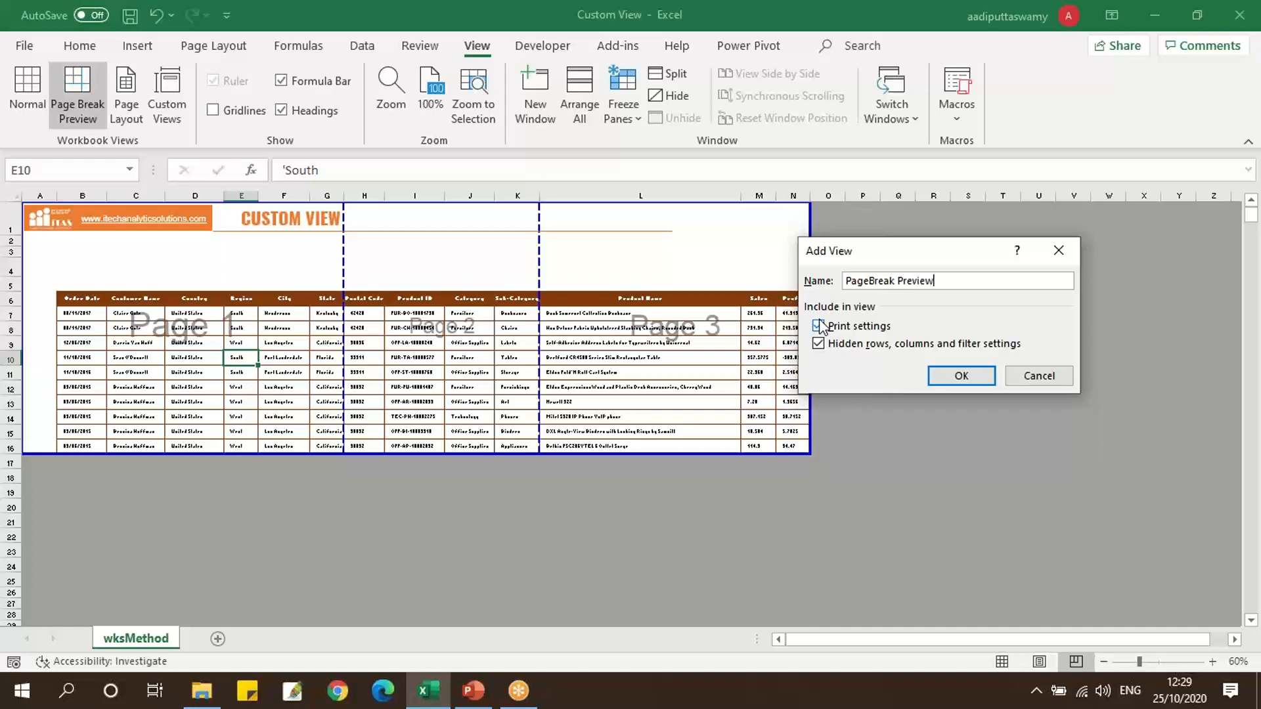
left_click(946, 373)
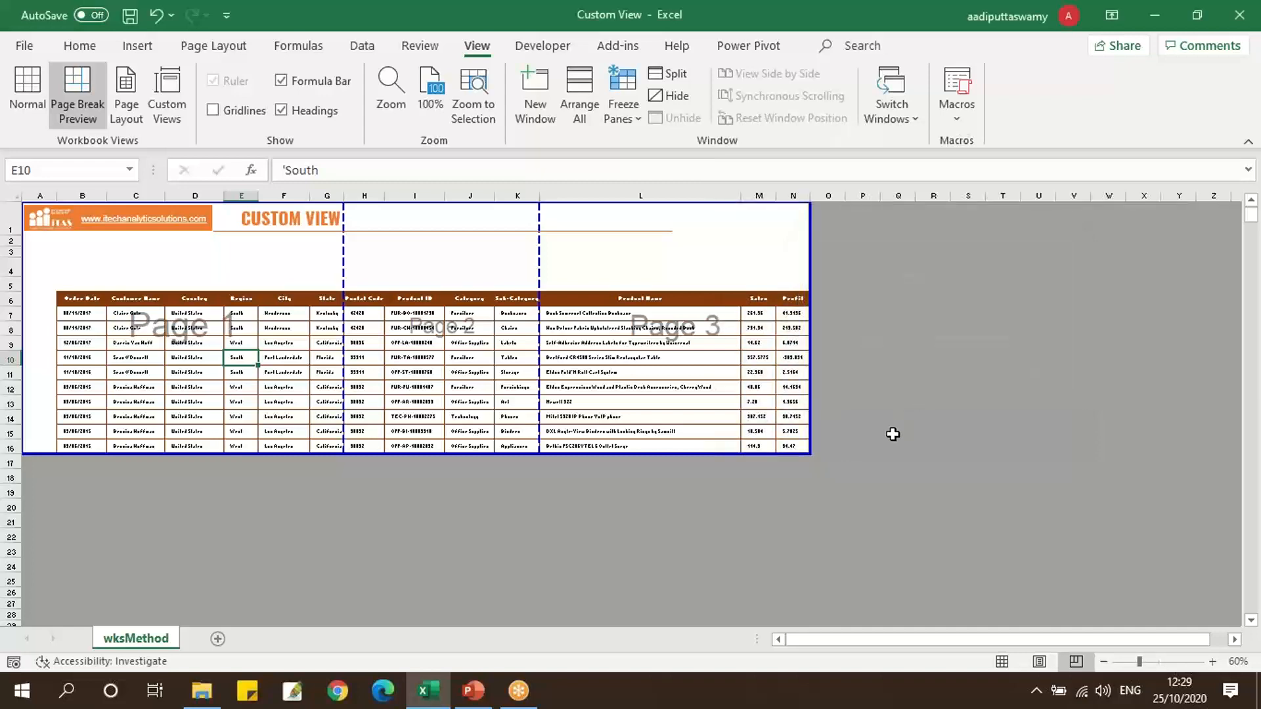
Display the sheet in page layout and save it as a custom view named Page Layout.
left_click(126, 105)
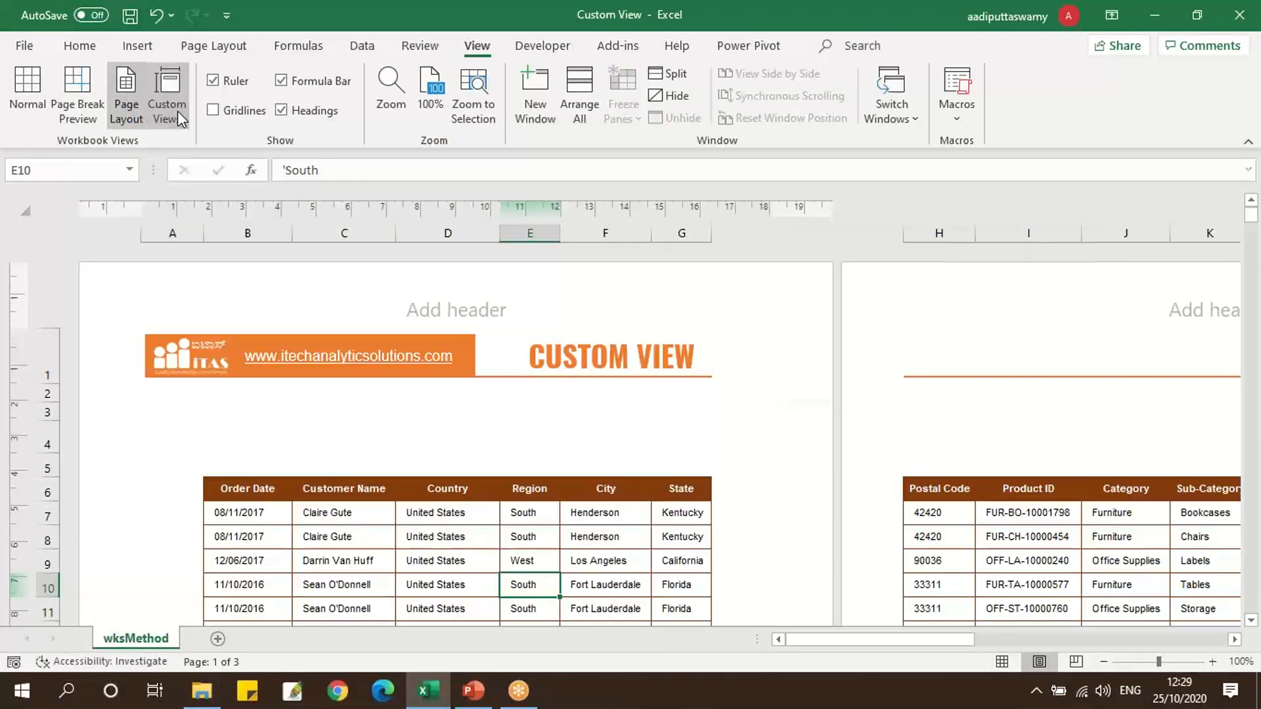
left_click(177, 111)
left_click(1050, 353)
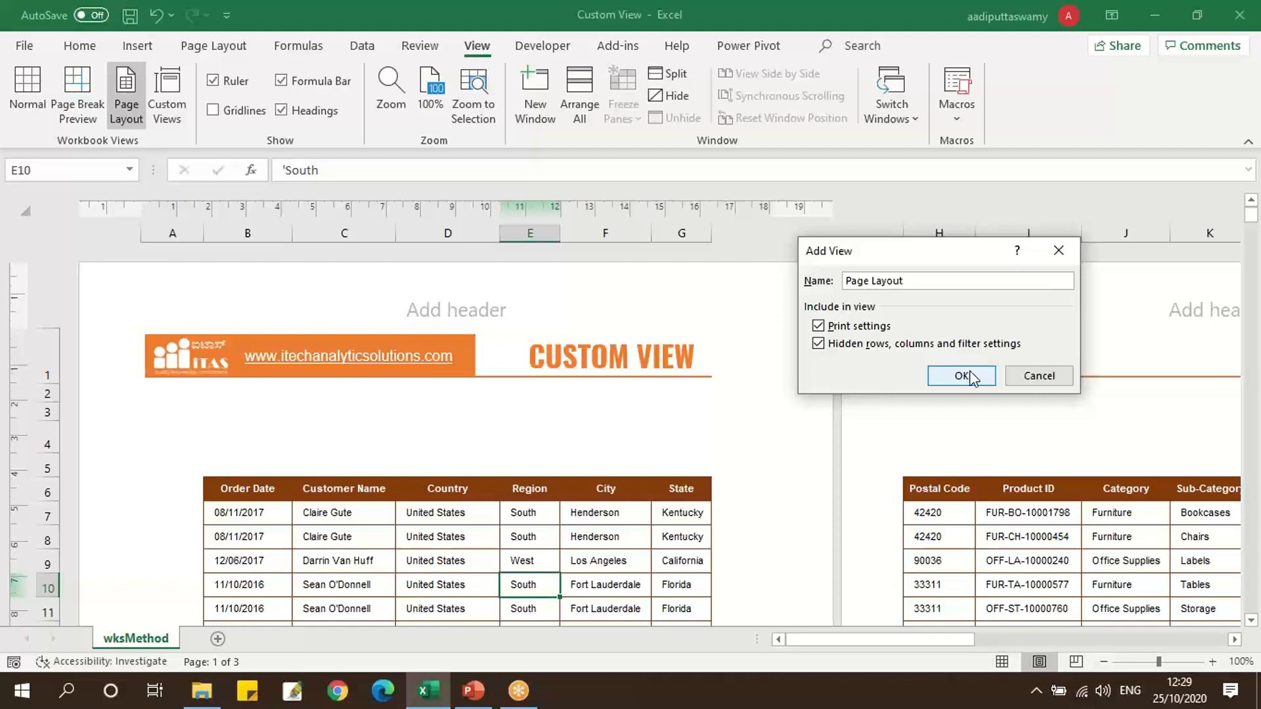
left_click(962, 377)
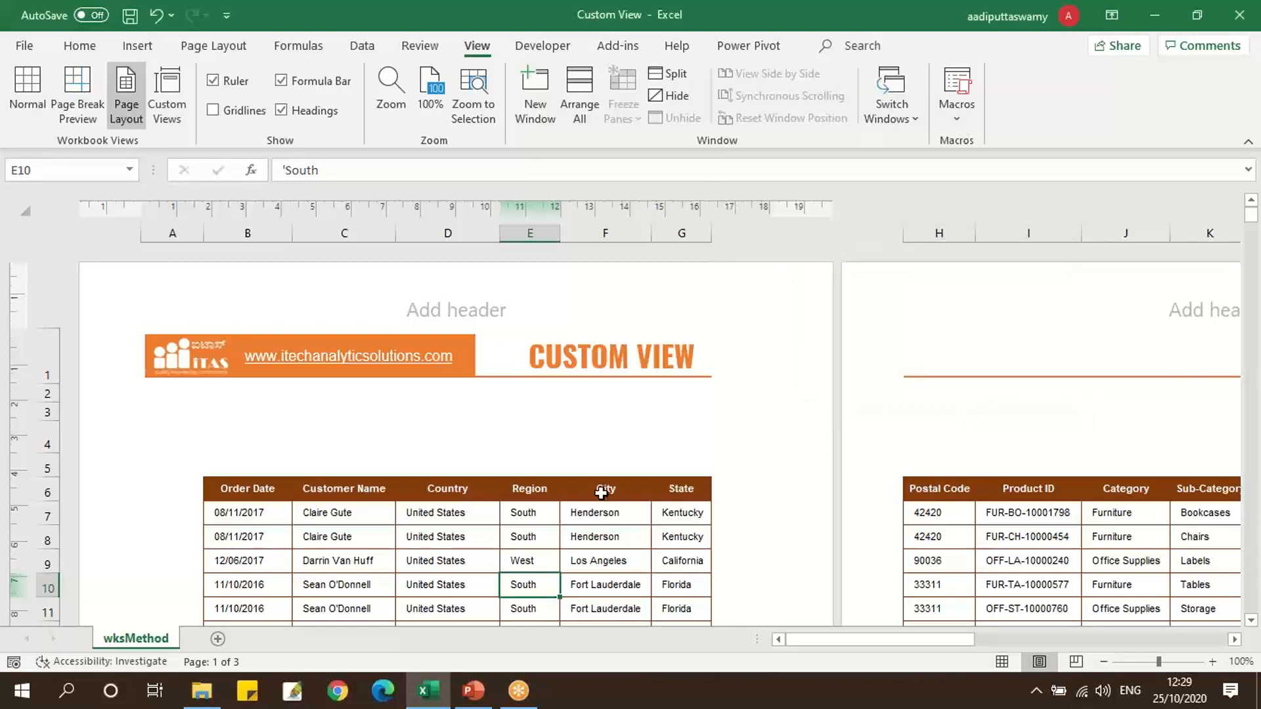
Show the saved custom view Normal View, followed by the saved custom view Page Layout.
left_click(170, 120)
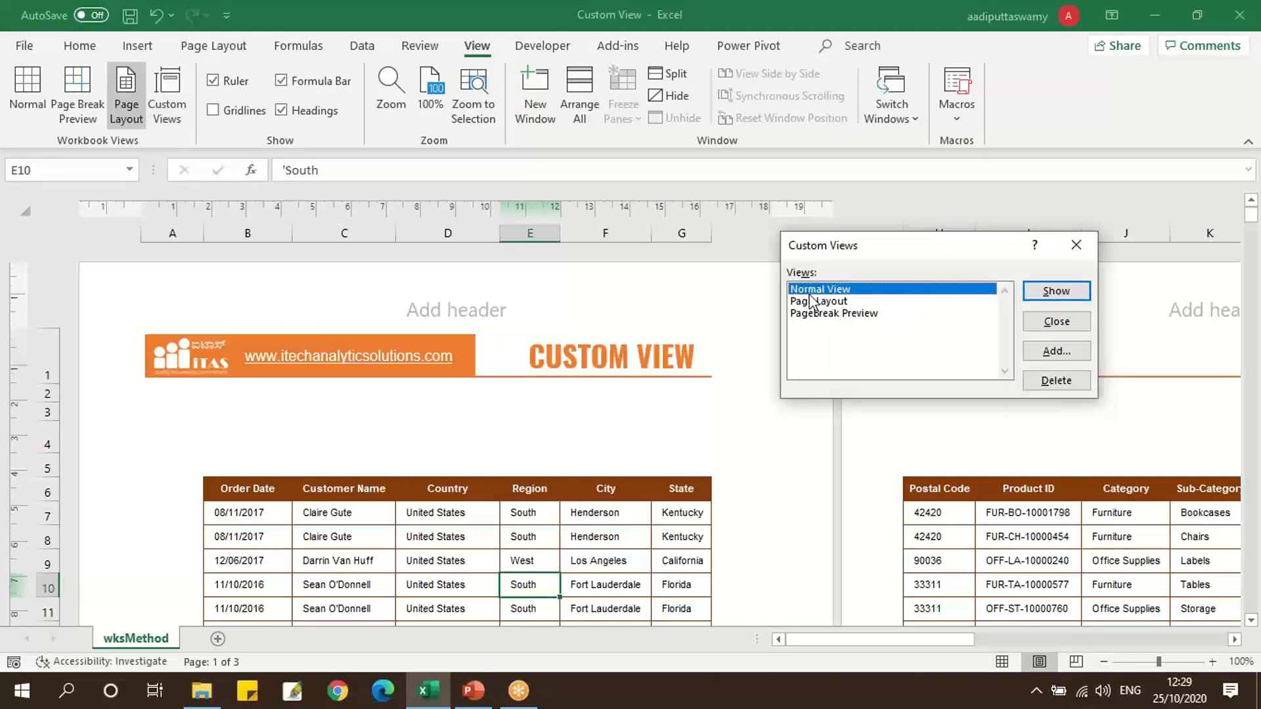
left_click(1056, 292)
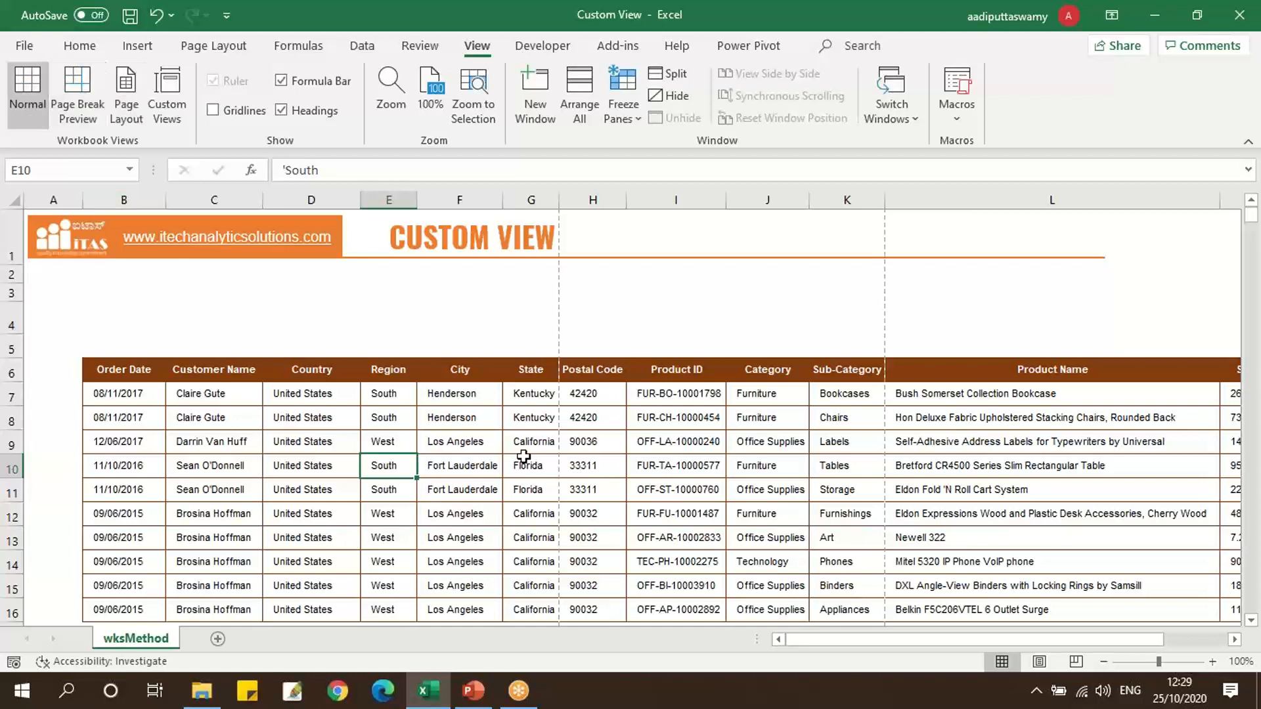
left_click(166, 101)
left_click(829, 302)
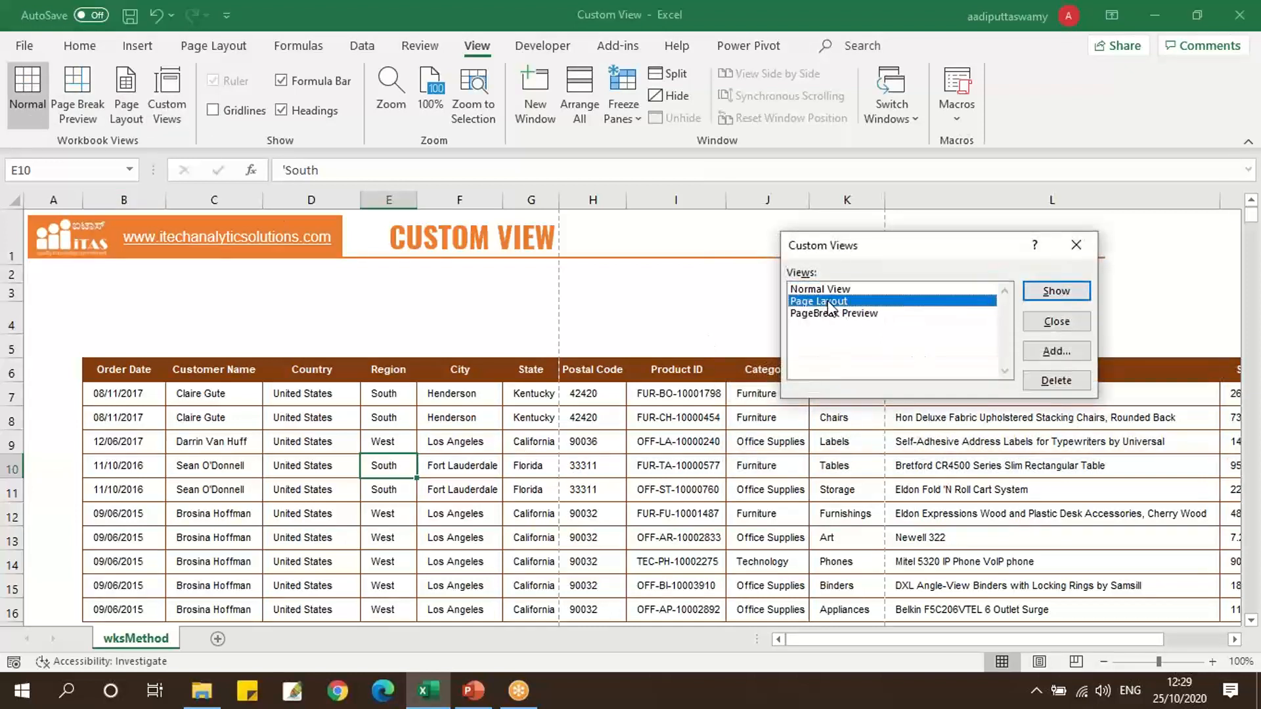
left_click(1031, 294)
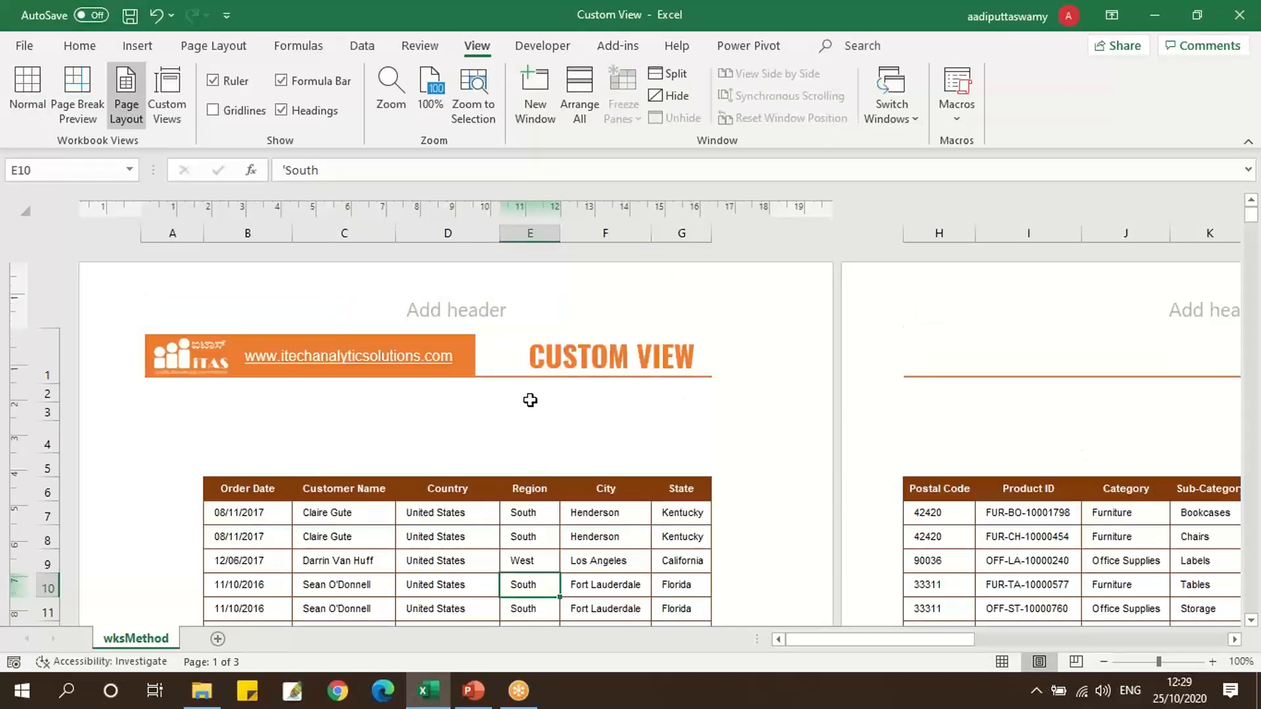
Show the saved custom view PageBreak Preview.
left_click(187, 117)
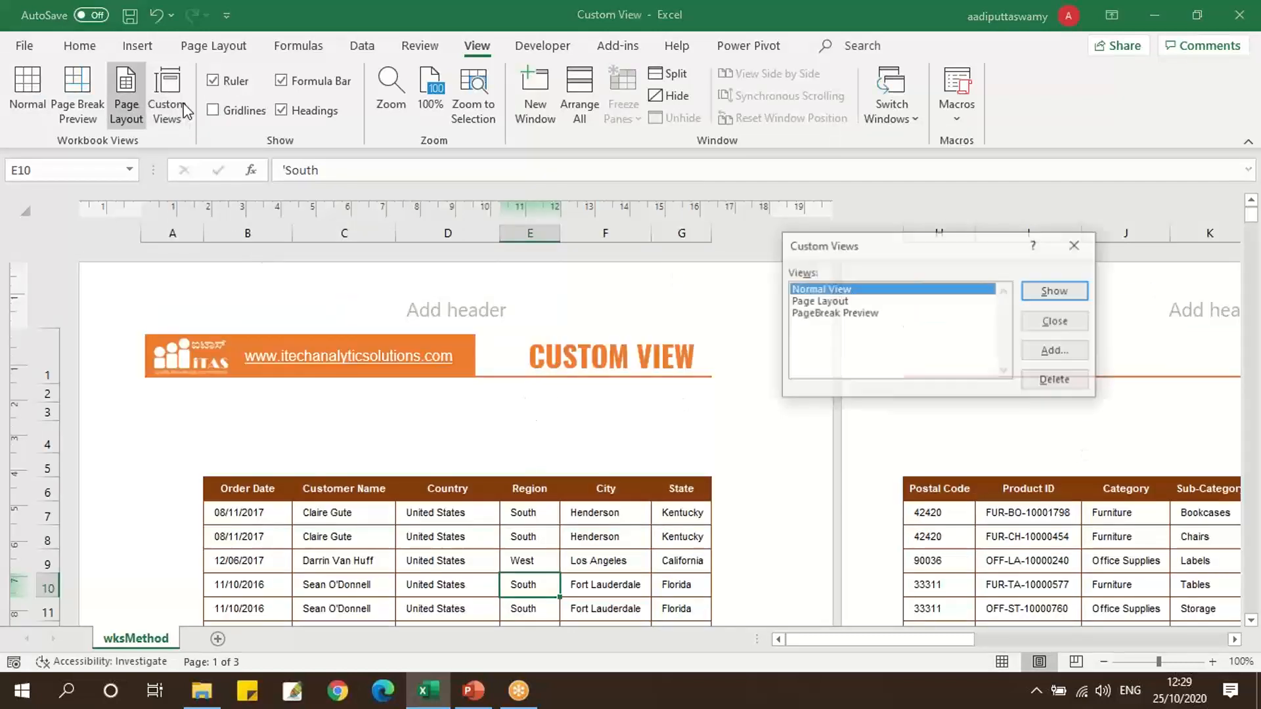
left_click(853, 313)
left_click(1044, 297)
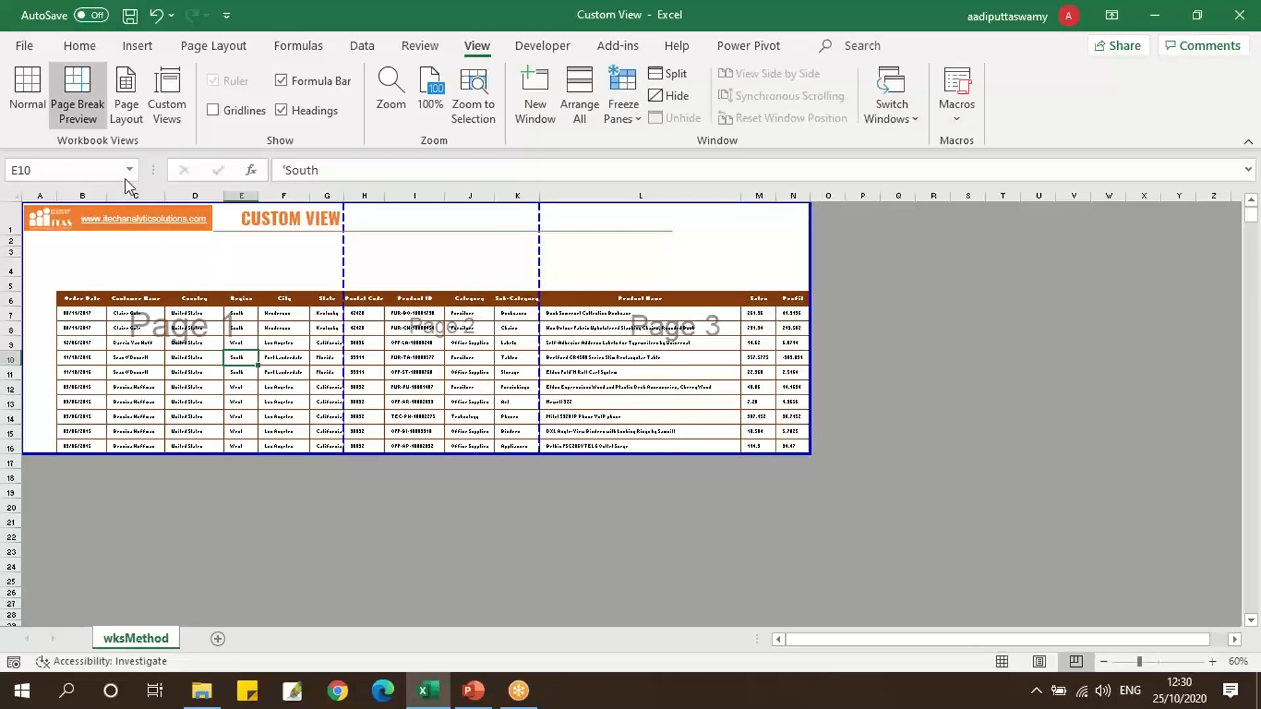
Return the sheet to normal view and hide columns D to L, from Country through Product Name.
left_click(33, 113)
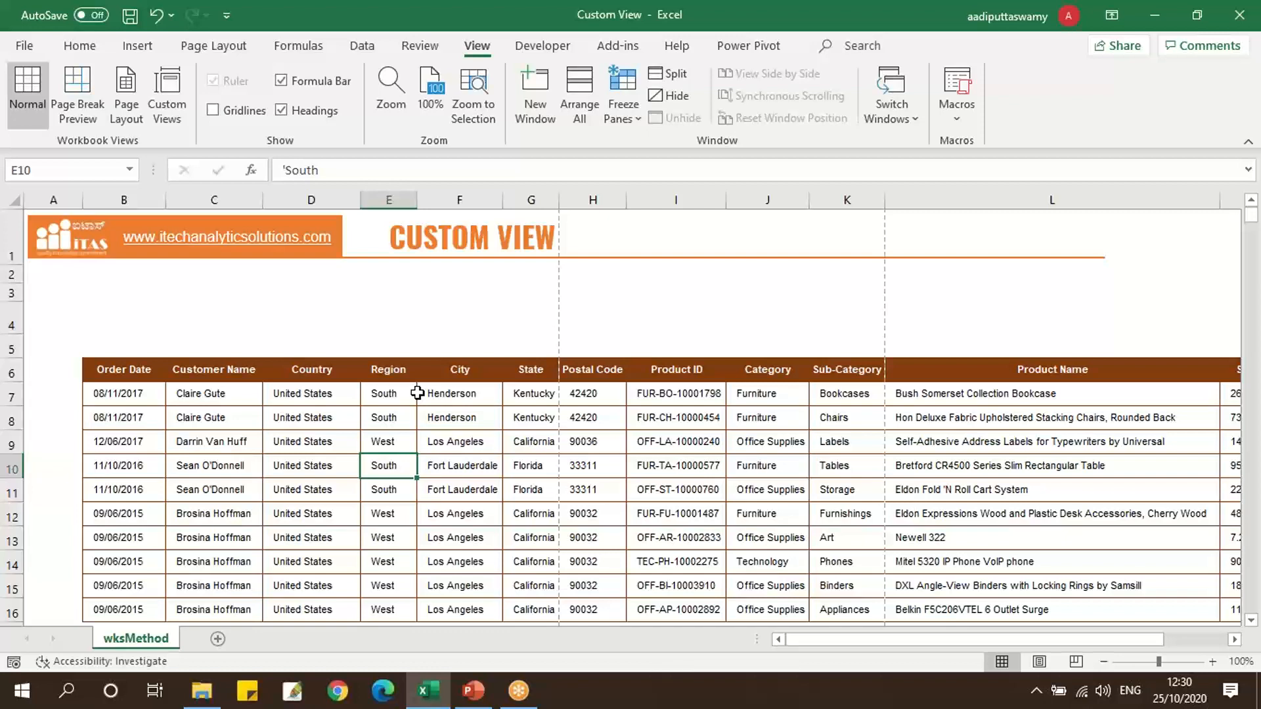
left_click(255, 419)
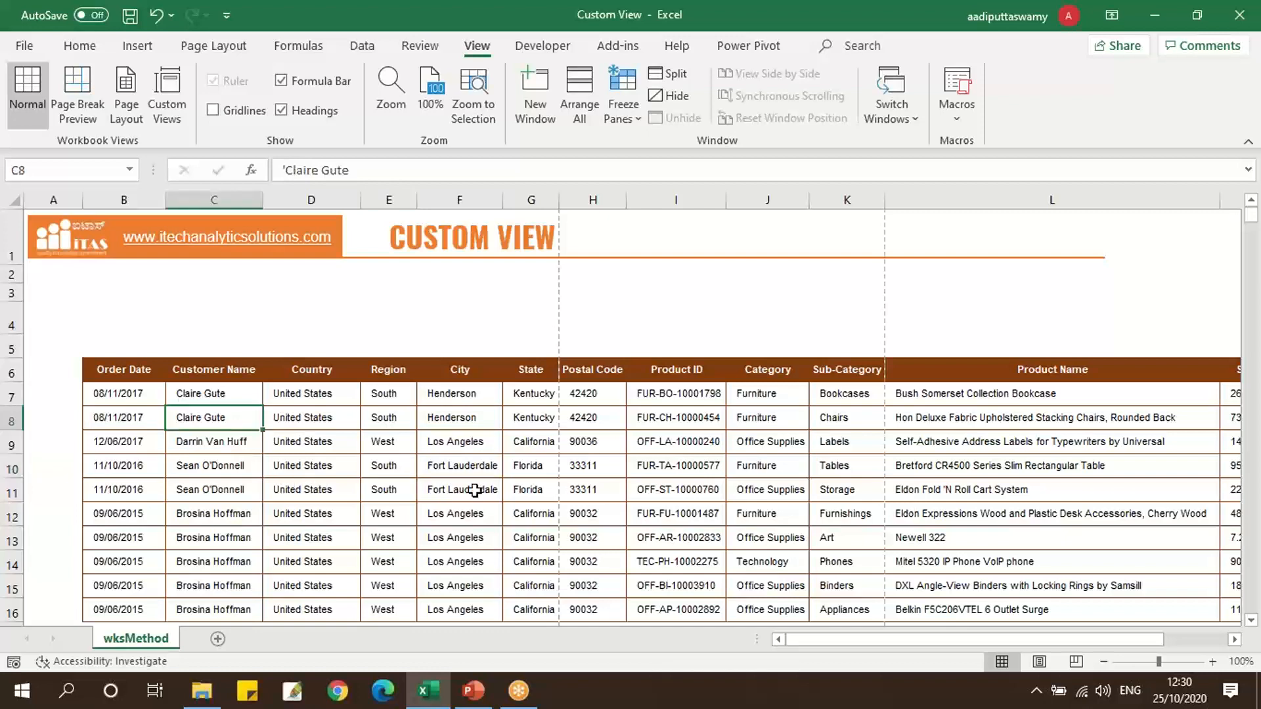
scroll(474, 489, "down", 1)
left_click_drag(958, 639, 1022, 639)
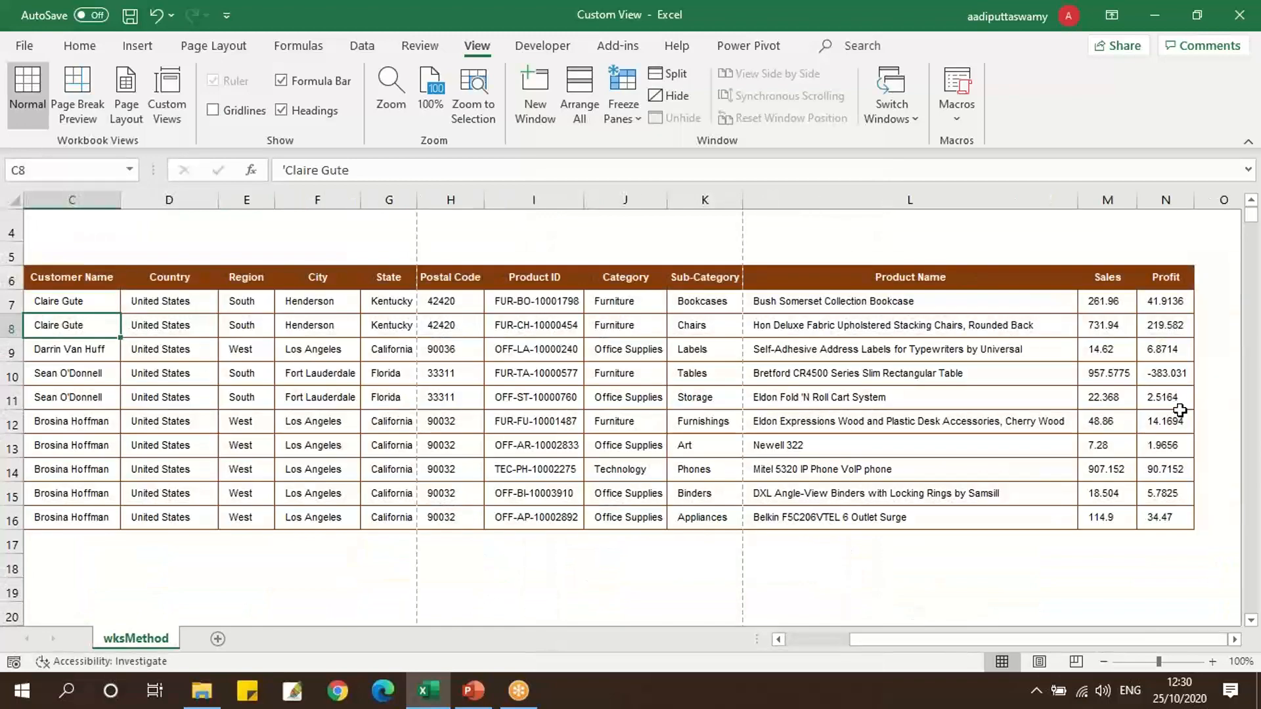
left_click_drag(886, 640, 824, 639)
scroll(504, 505, "up", 1)
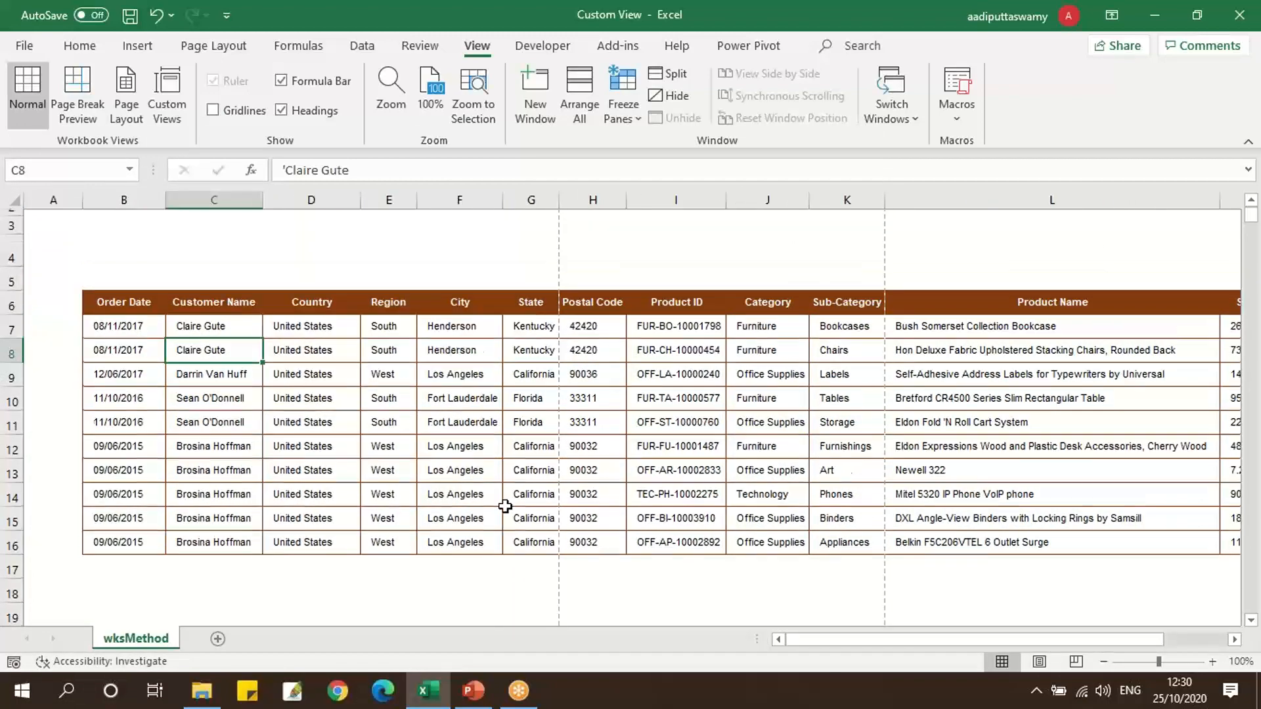
scroll(504, 506, "up", 1)
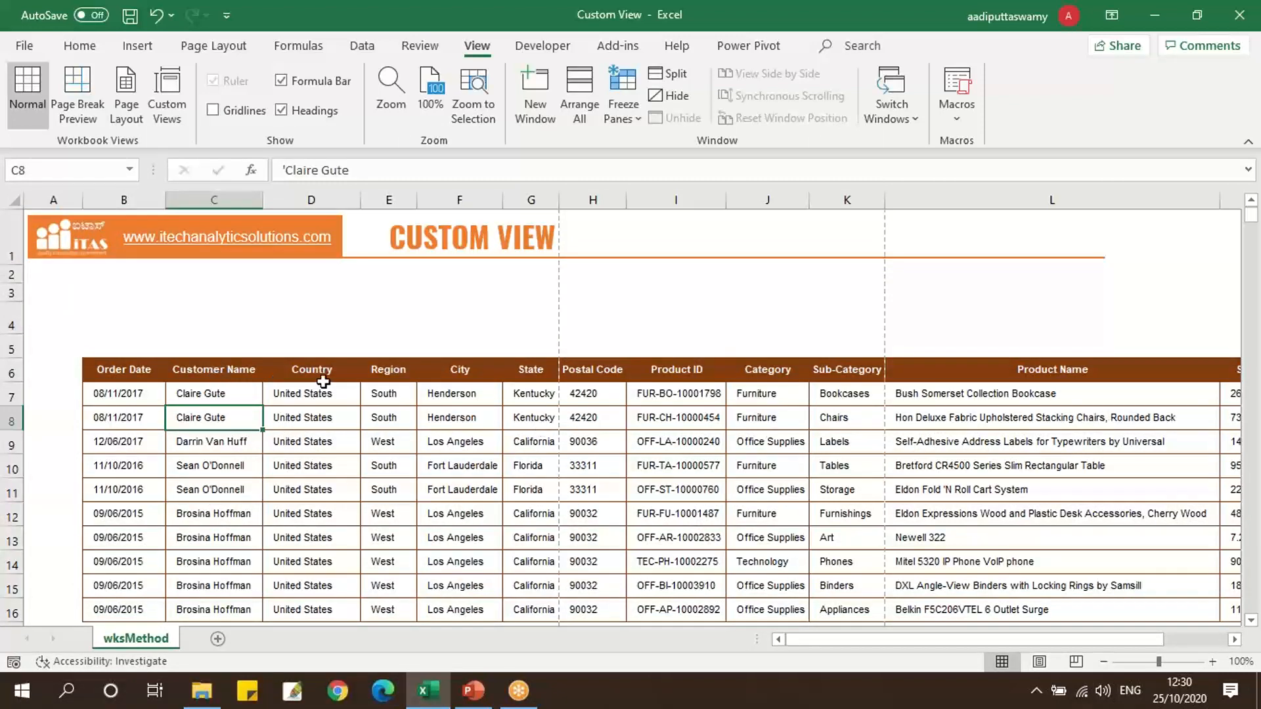
left_click_drag(322, 377, 1117, 368)
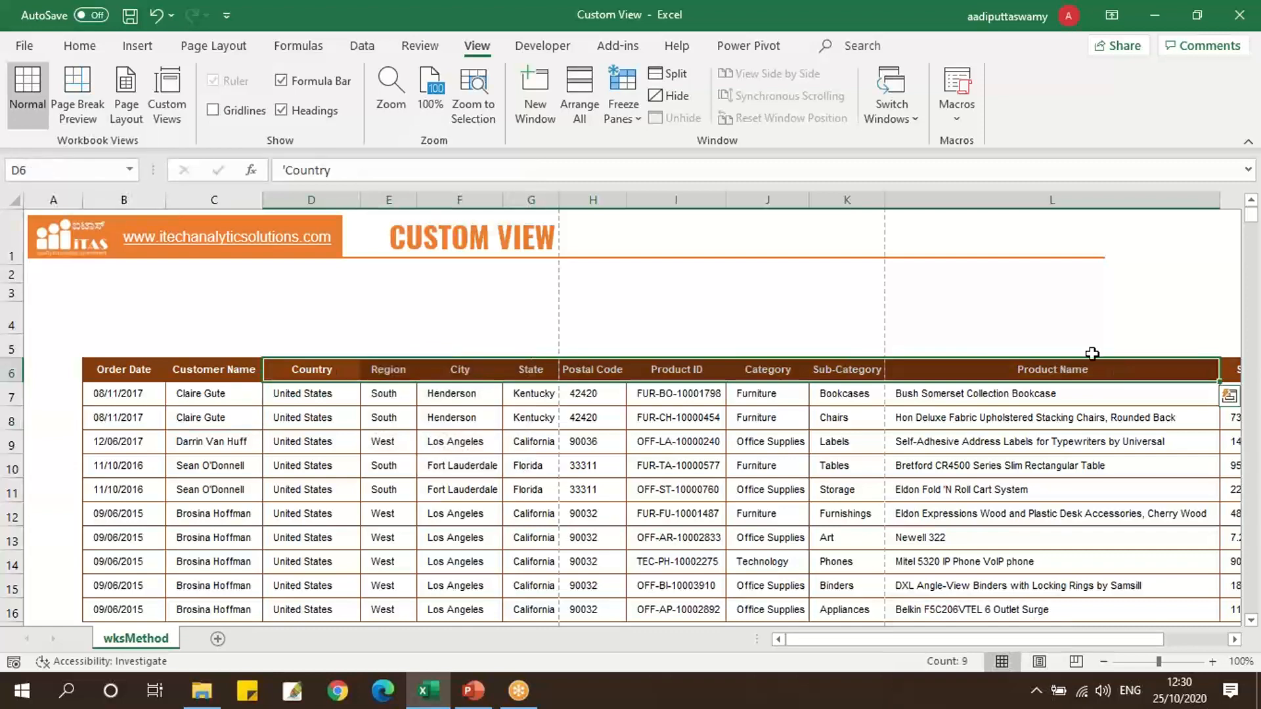
key("ctrl+0")
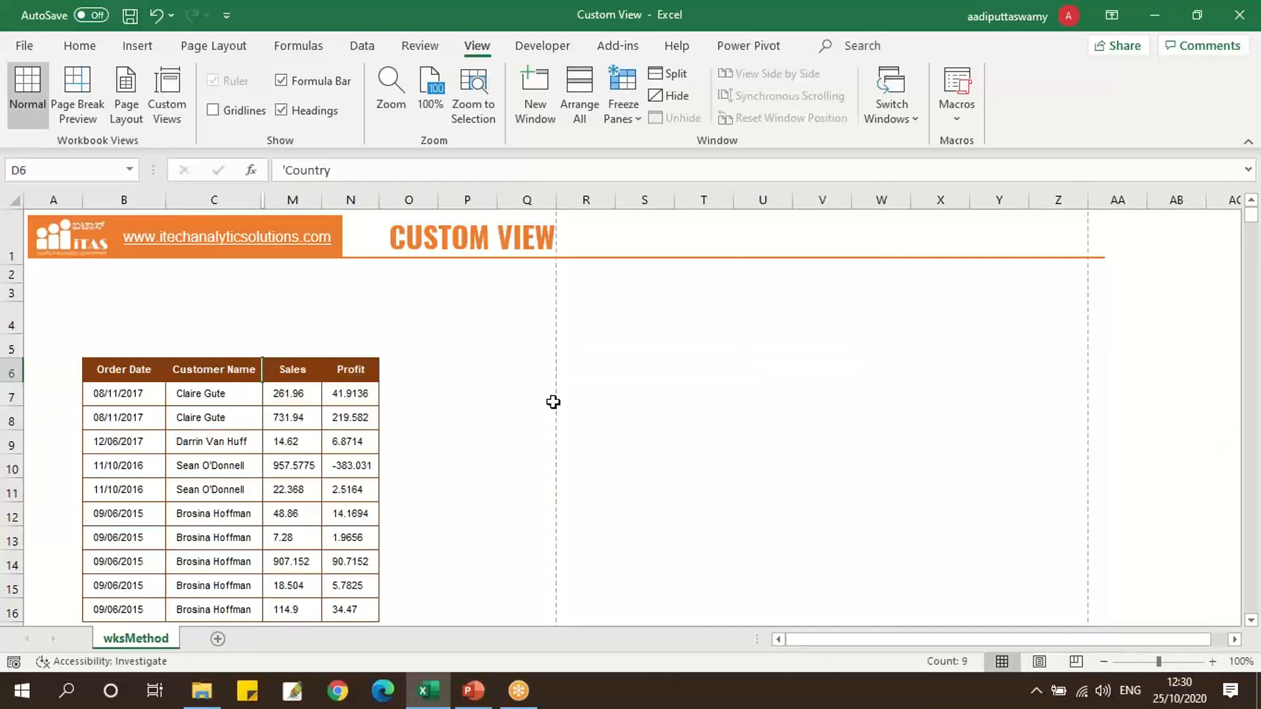
Save the sheet with its hidden columns as a custom view named Customer View.
left_click(374, 440)
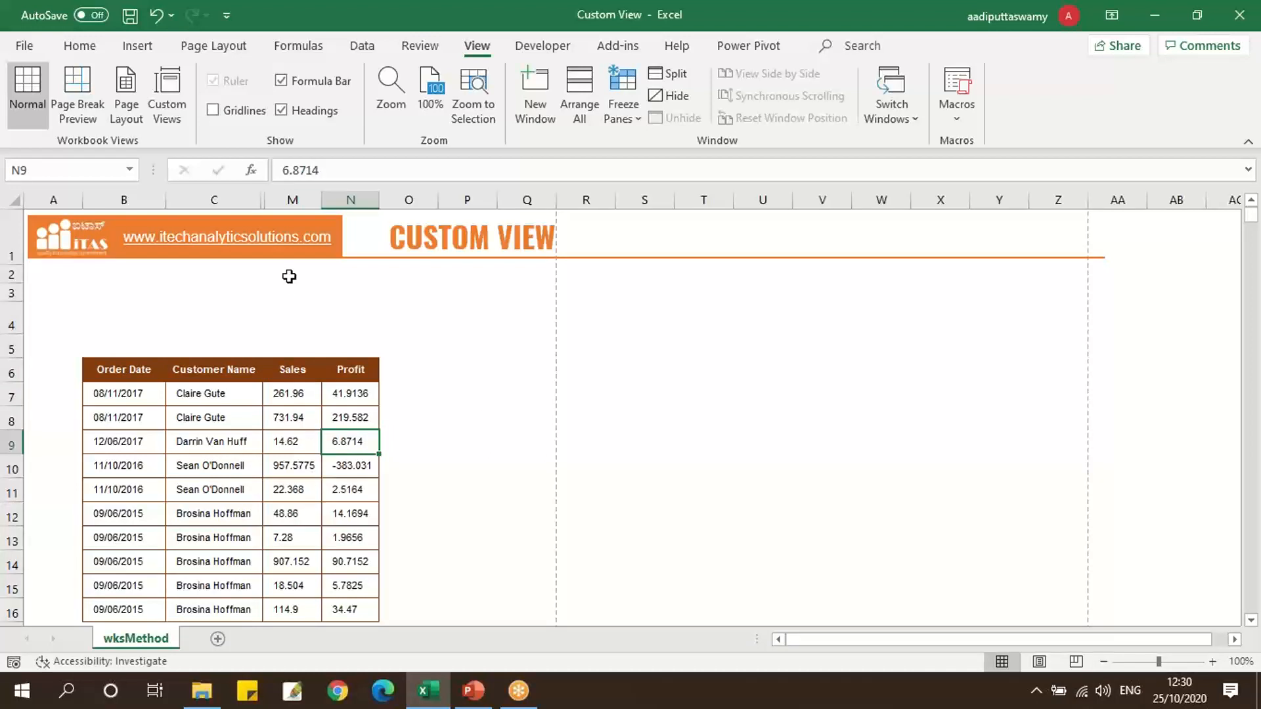
left_click(169, 111)
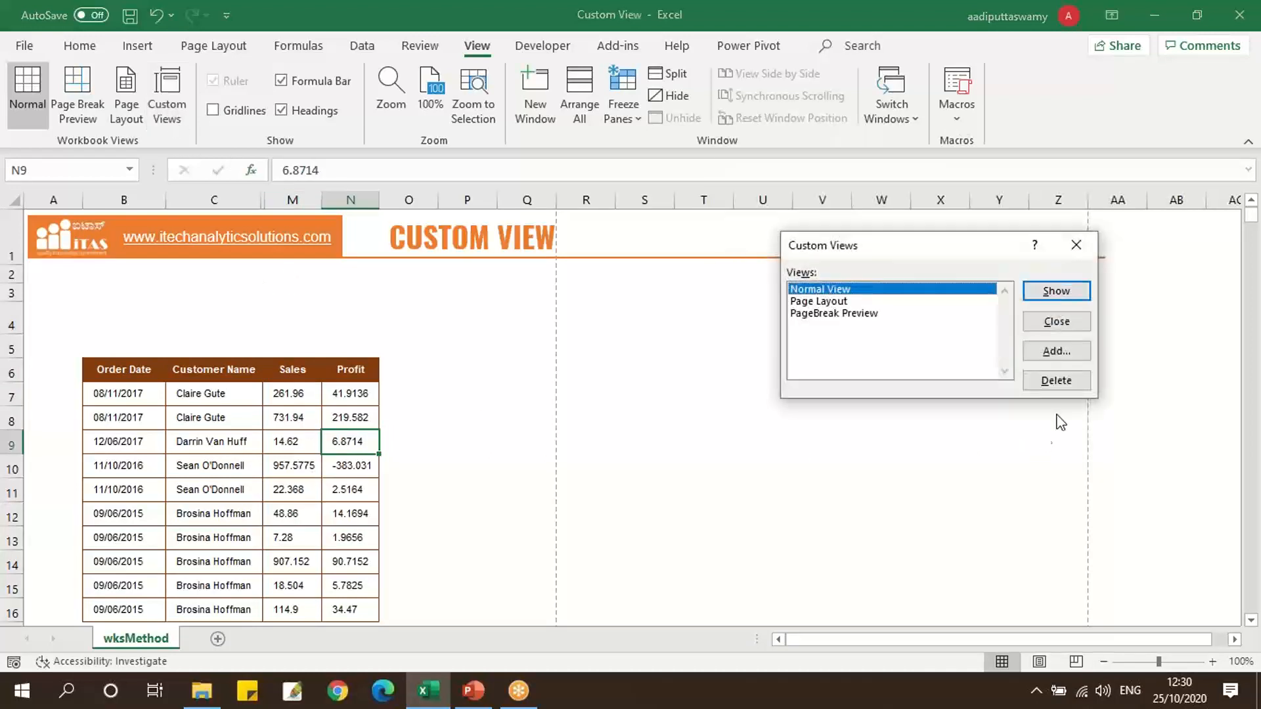
left_click(1056, 351)
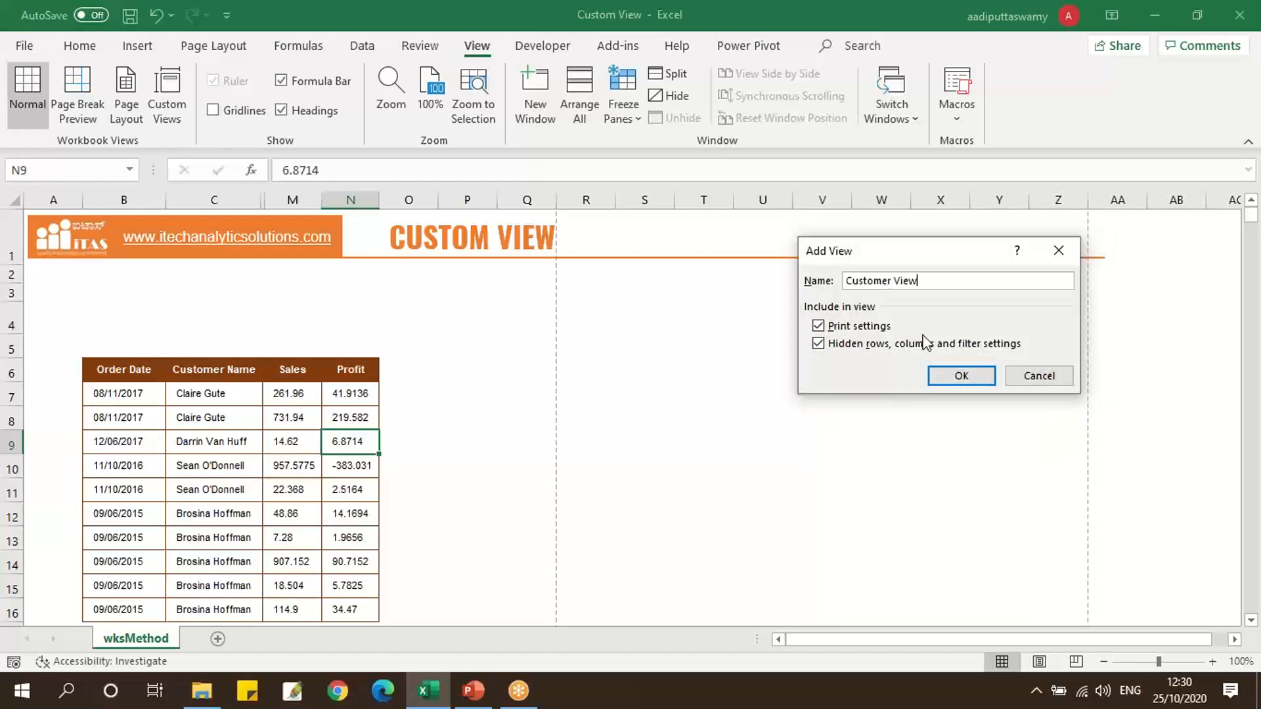
left_click(956, 375)
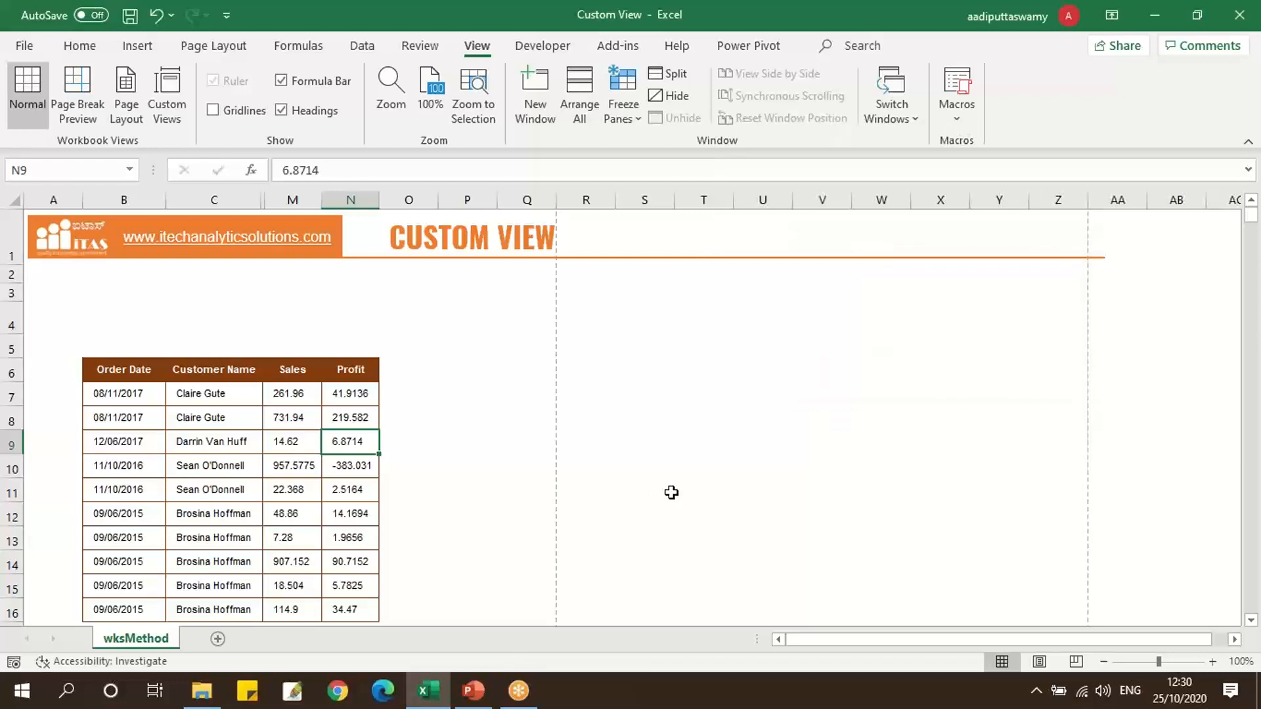
Unhide the columns between Customer Name and Sales.
left_click_drag(220, 199, 294, 194)
right_click(295, 194)
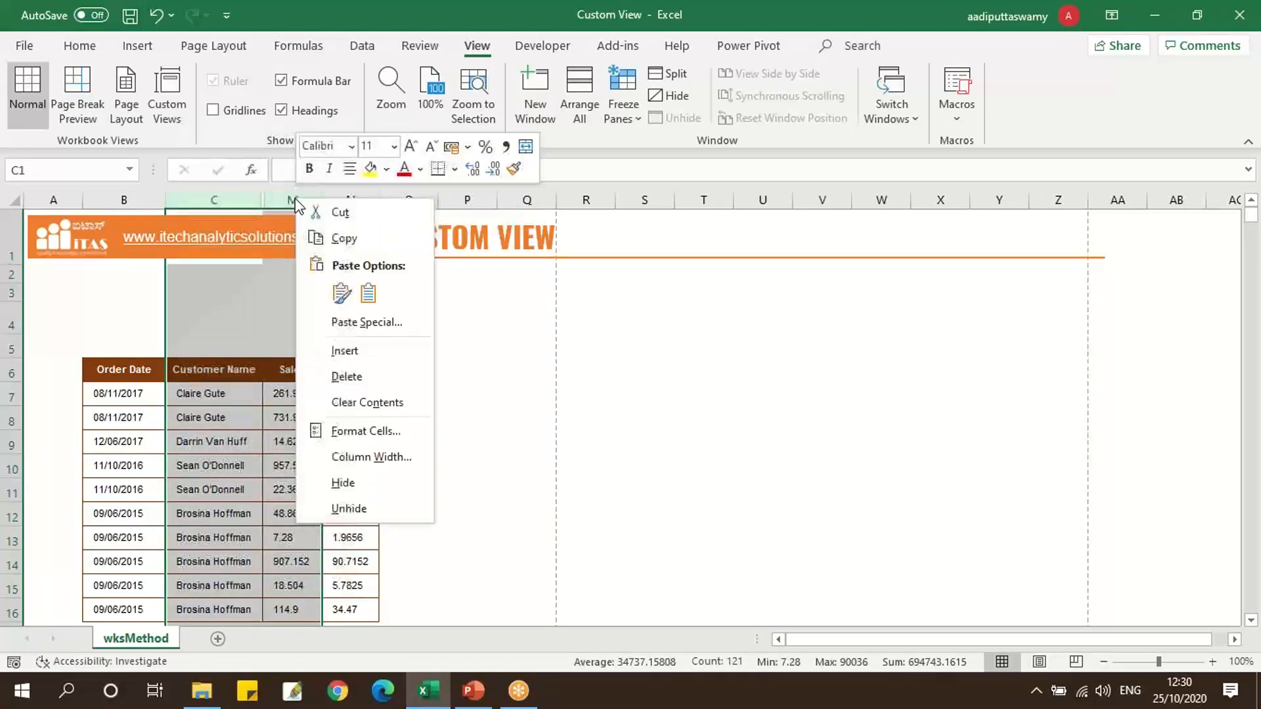
left_click(359, 502)
left_click(367, 489)
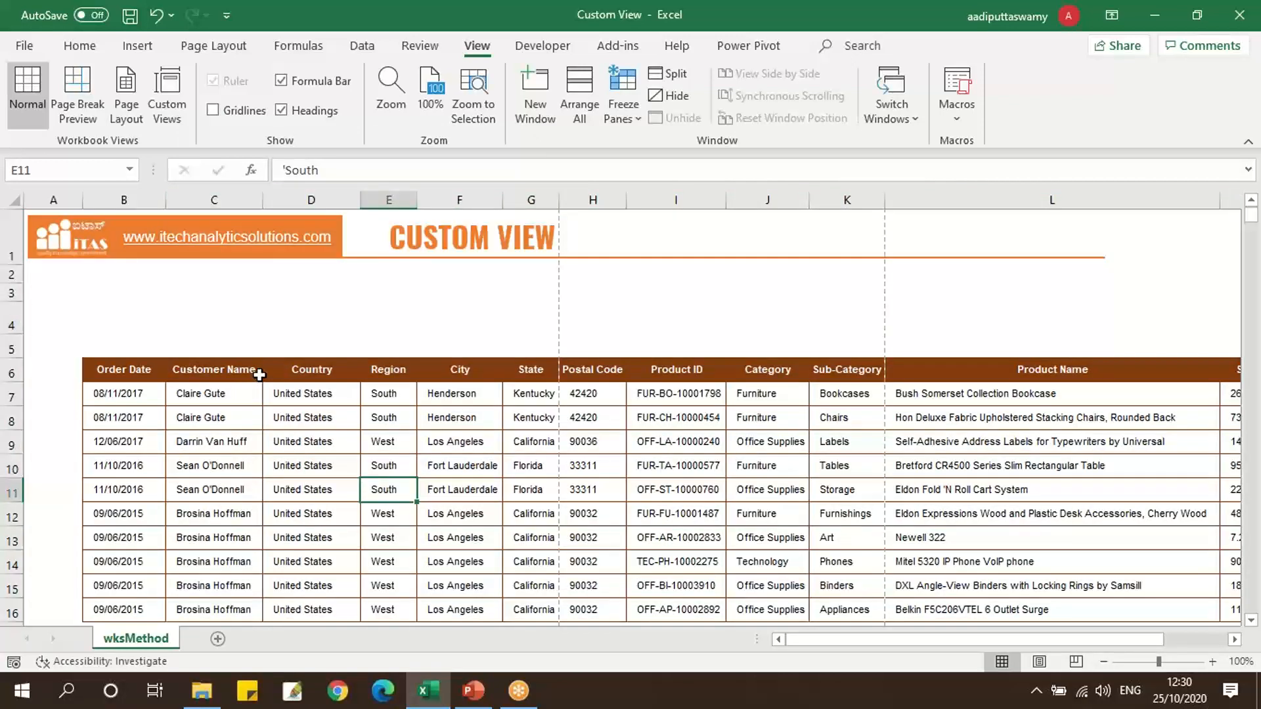
Hide the Customer Name column and the Product ID through Product Name columns, keeping the location columns in the sales table.
left_click_drag(298, 372, 617, 371)
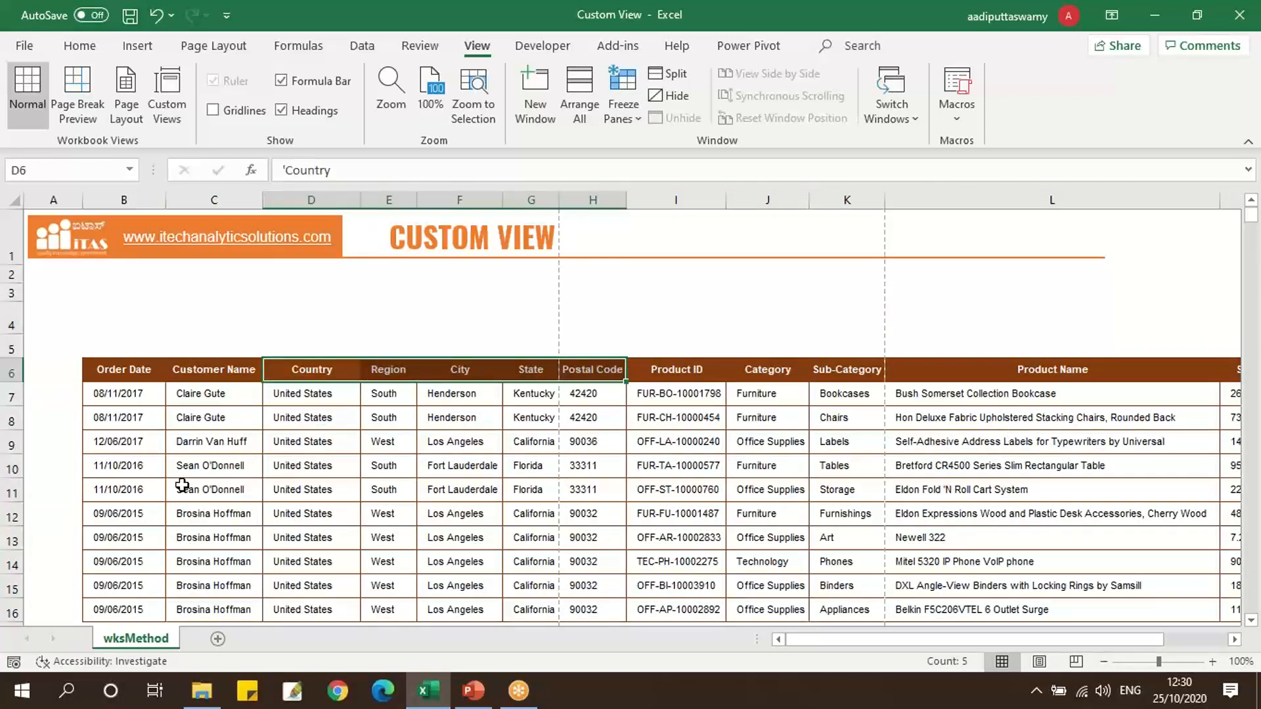
left_click(254, 457)
left_click(225, 365)
key("ctrl+0")
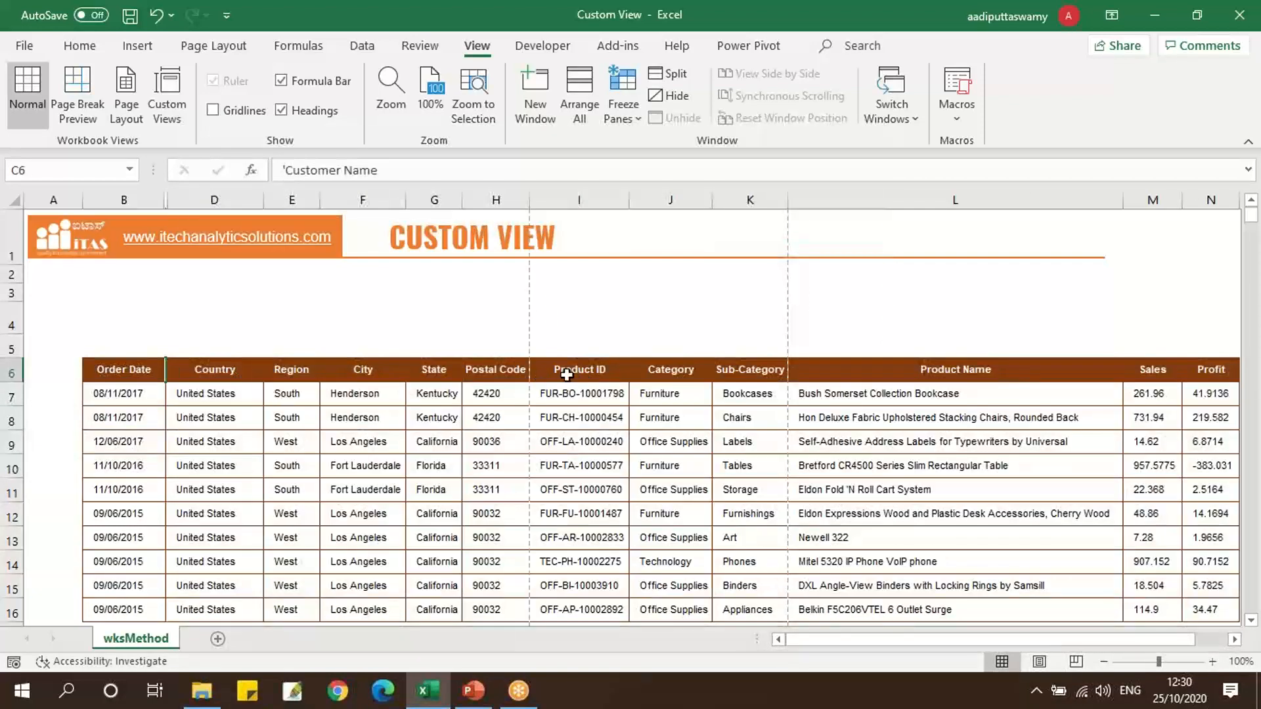
left_click_drag(562, 368, 881, 365)
key("ctrl+0")
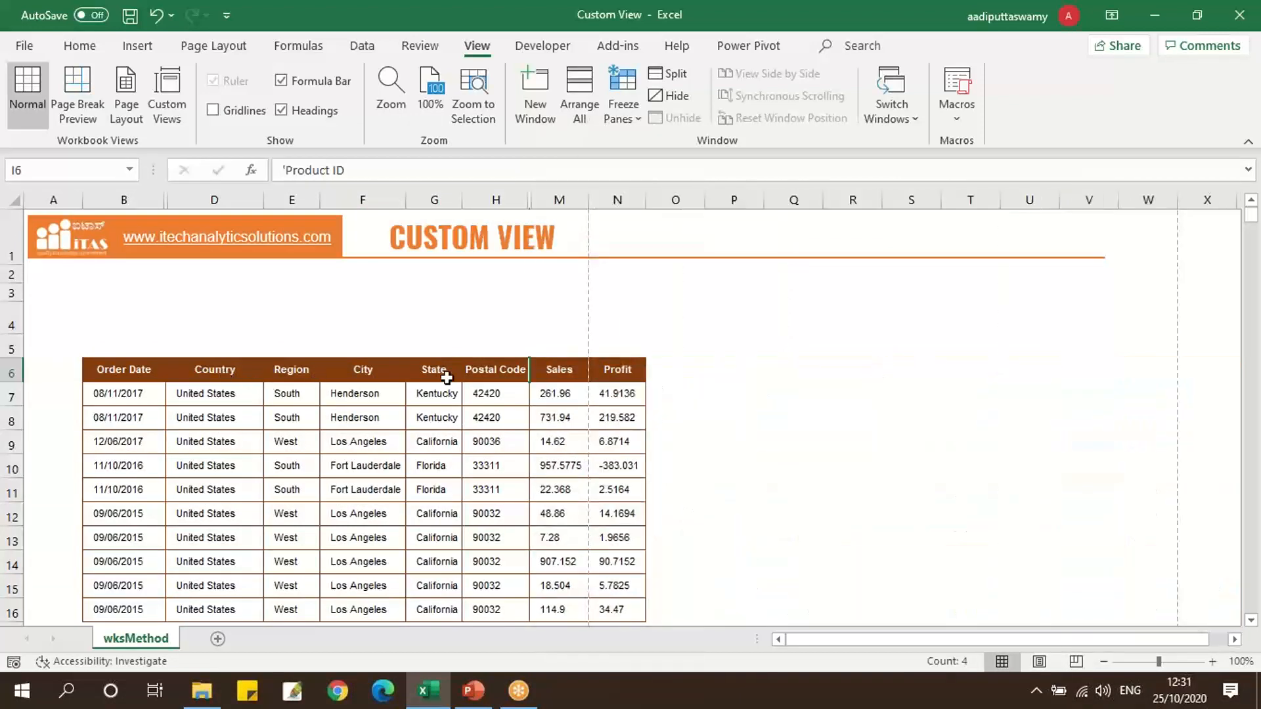
left_click(465, 420)
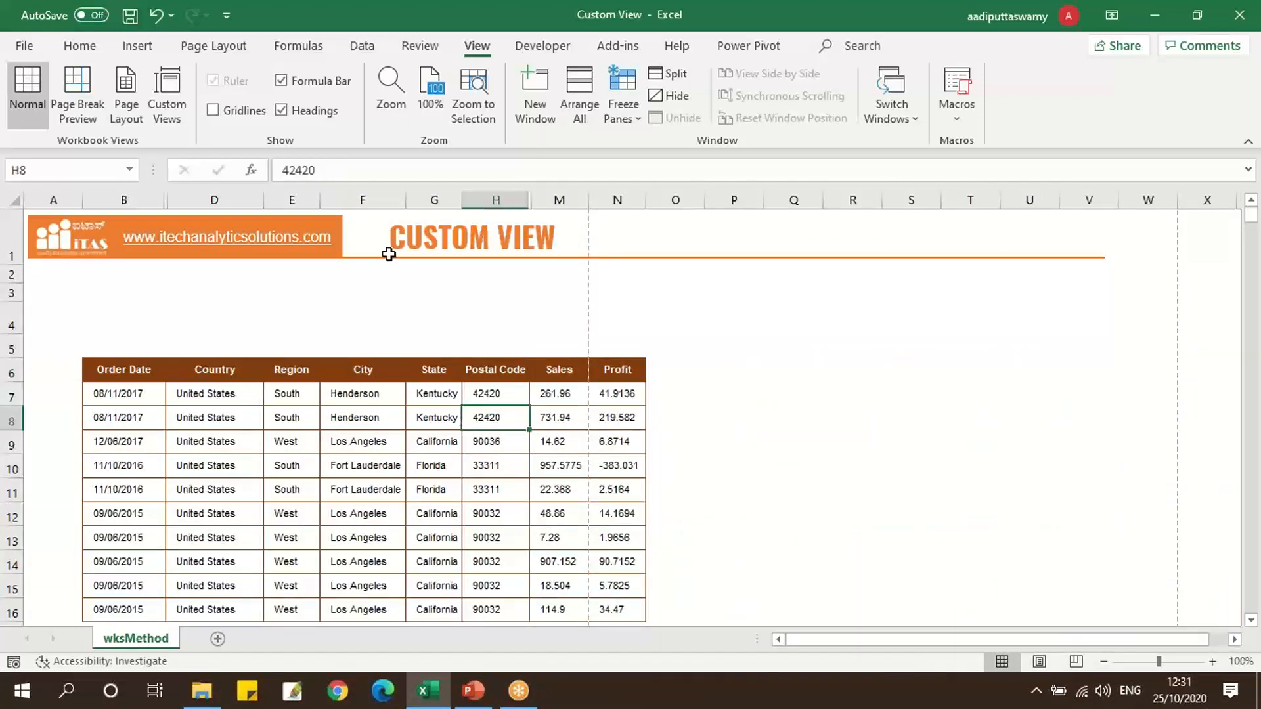
Save the sheet with its hidden columns as a custom view named Location View, including print settings and hidden columns.
left_click(172, 114)
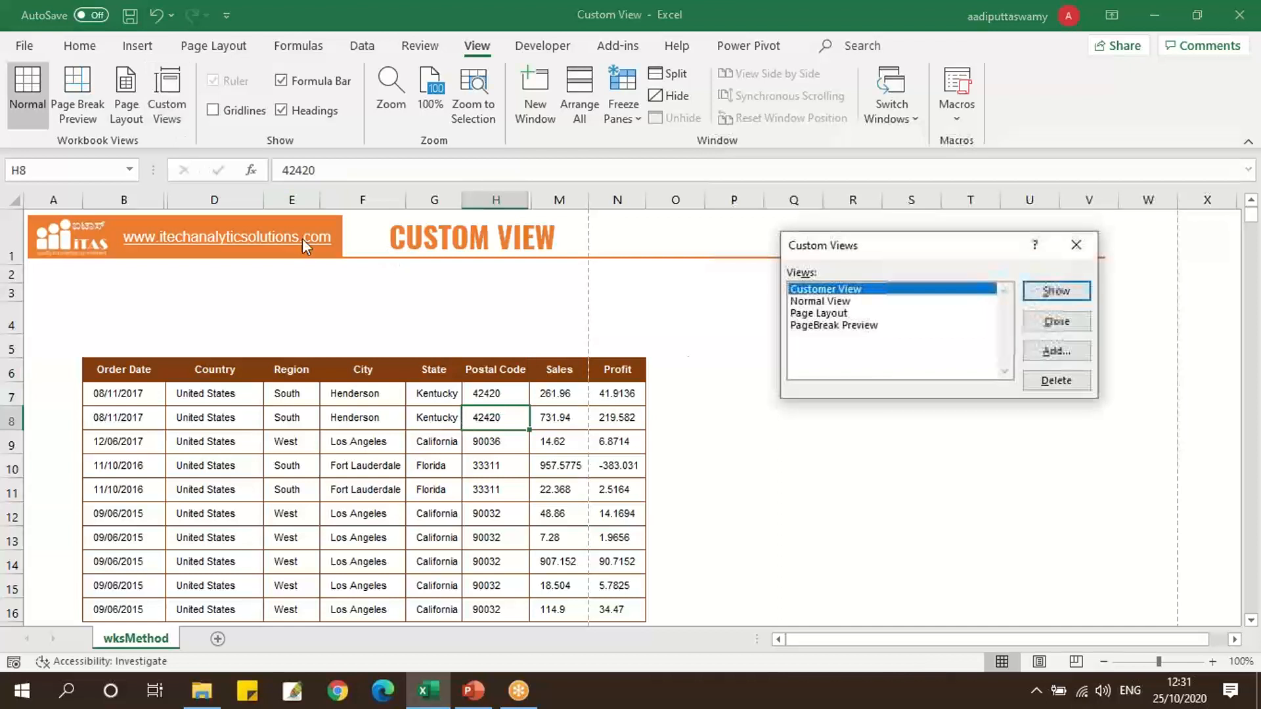
left_click(1051, 349)
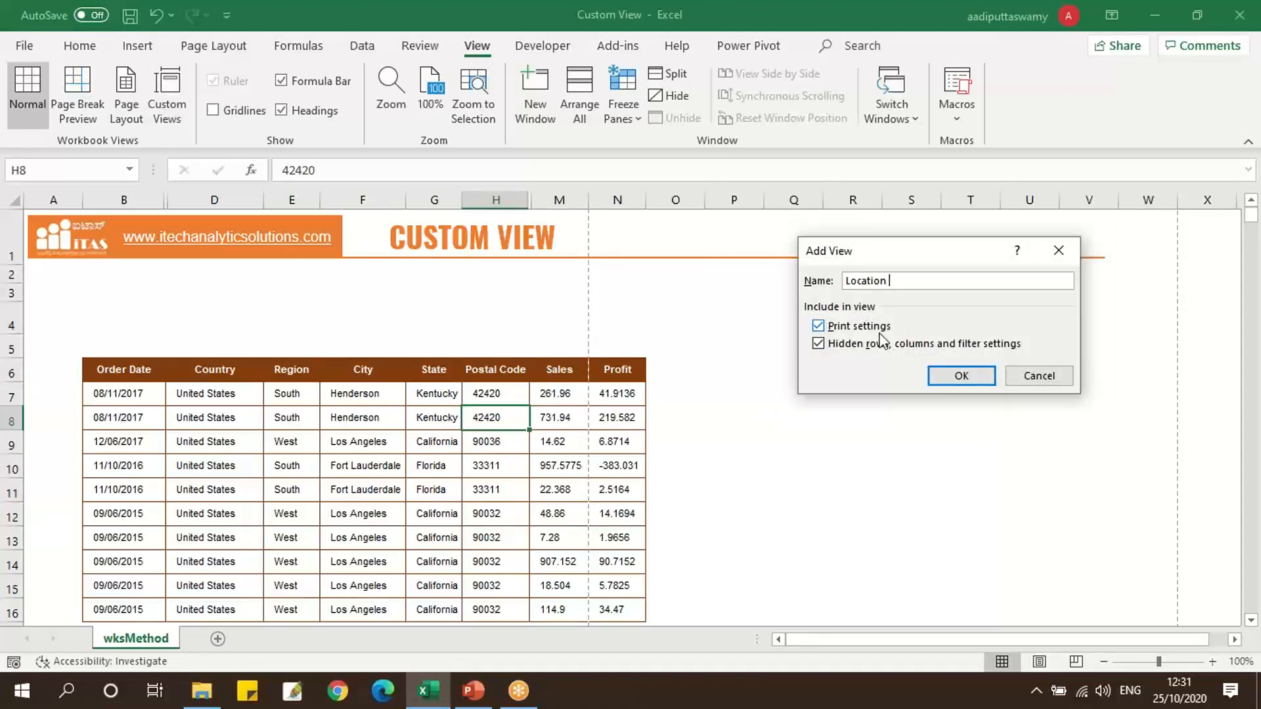
left_click(971, 375)
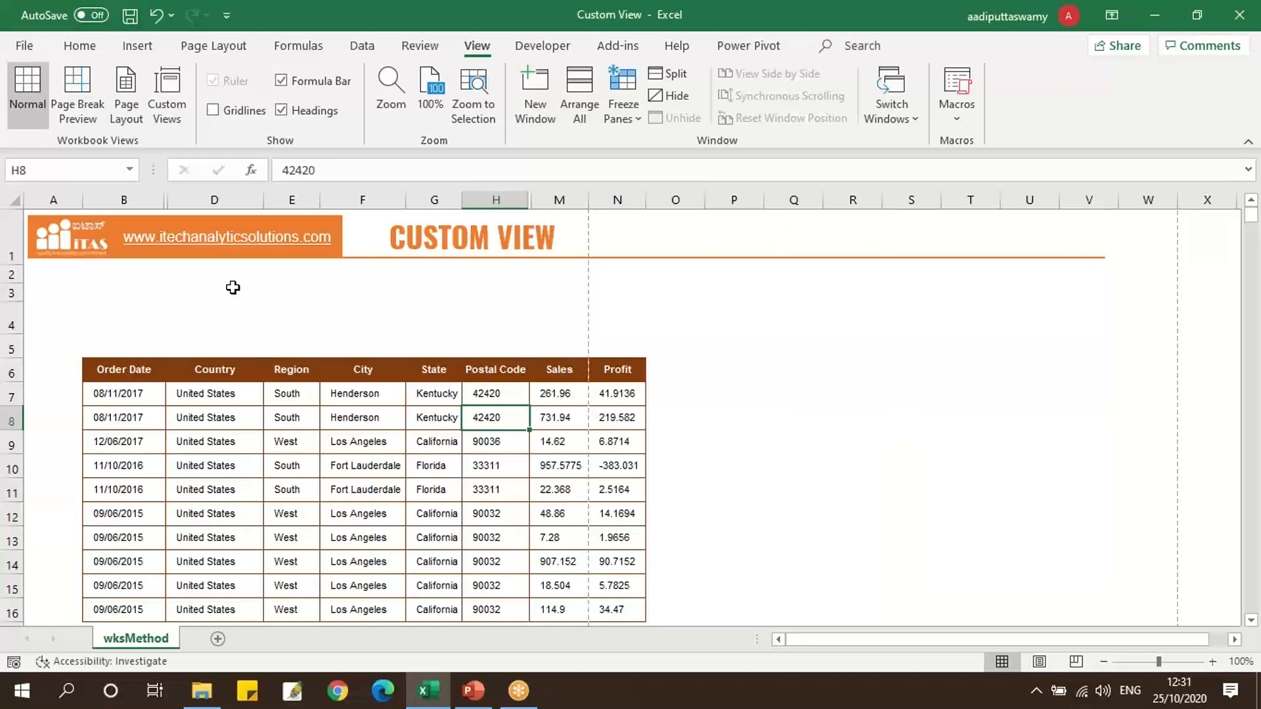
Unhide all hidden columns between Order Date and Profit.
left_click_drag(125, 199, 603, 211)
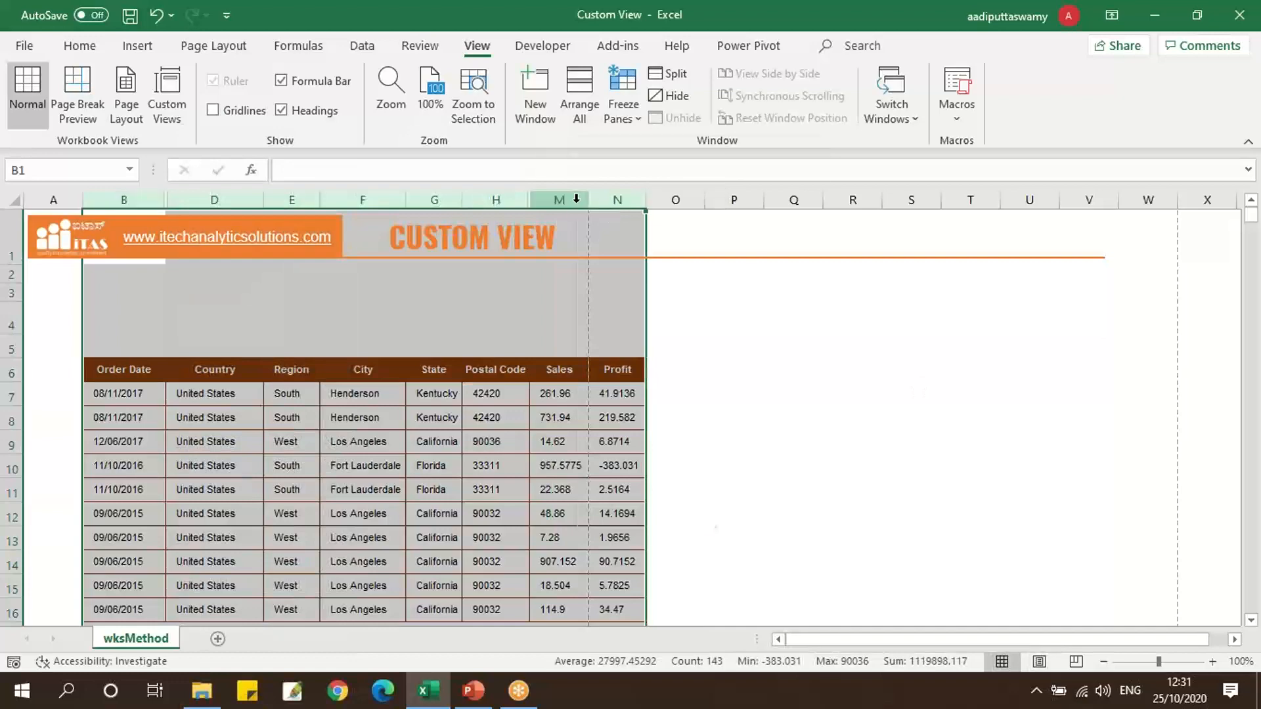
right_click(581, 207)
left_click(643, 512)
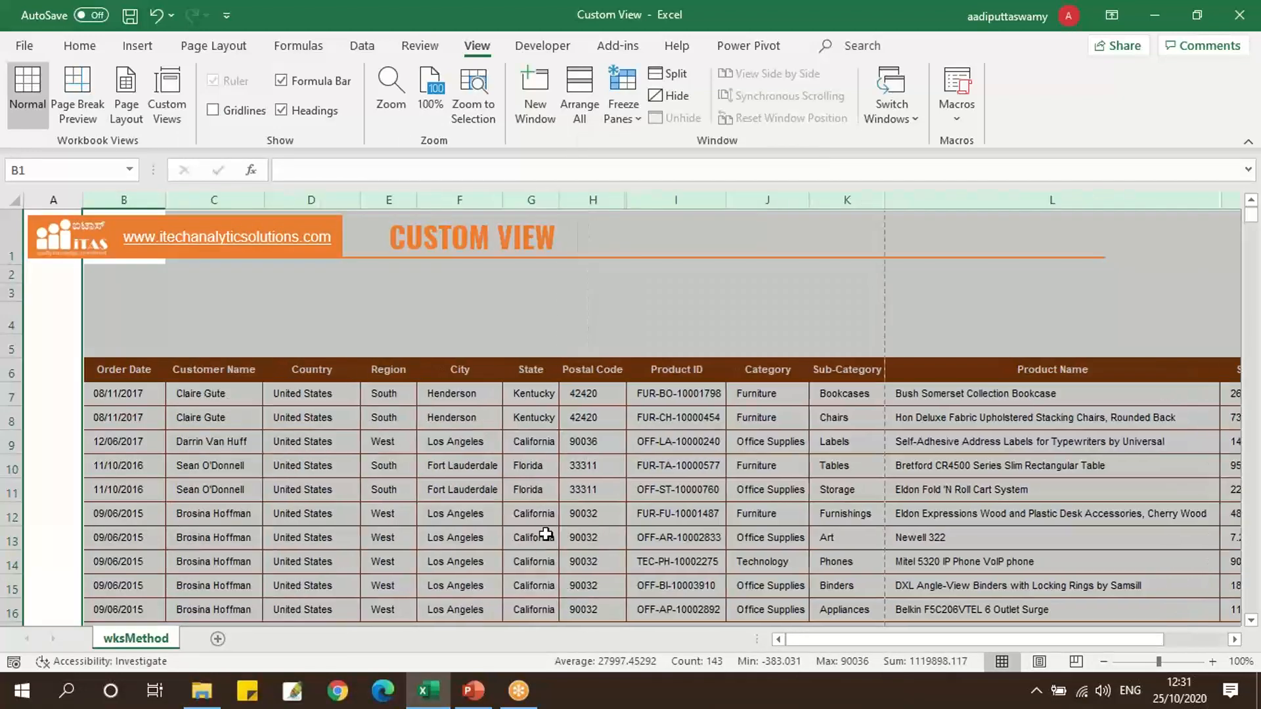
left_click(535, 536)
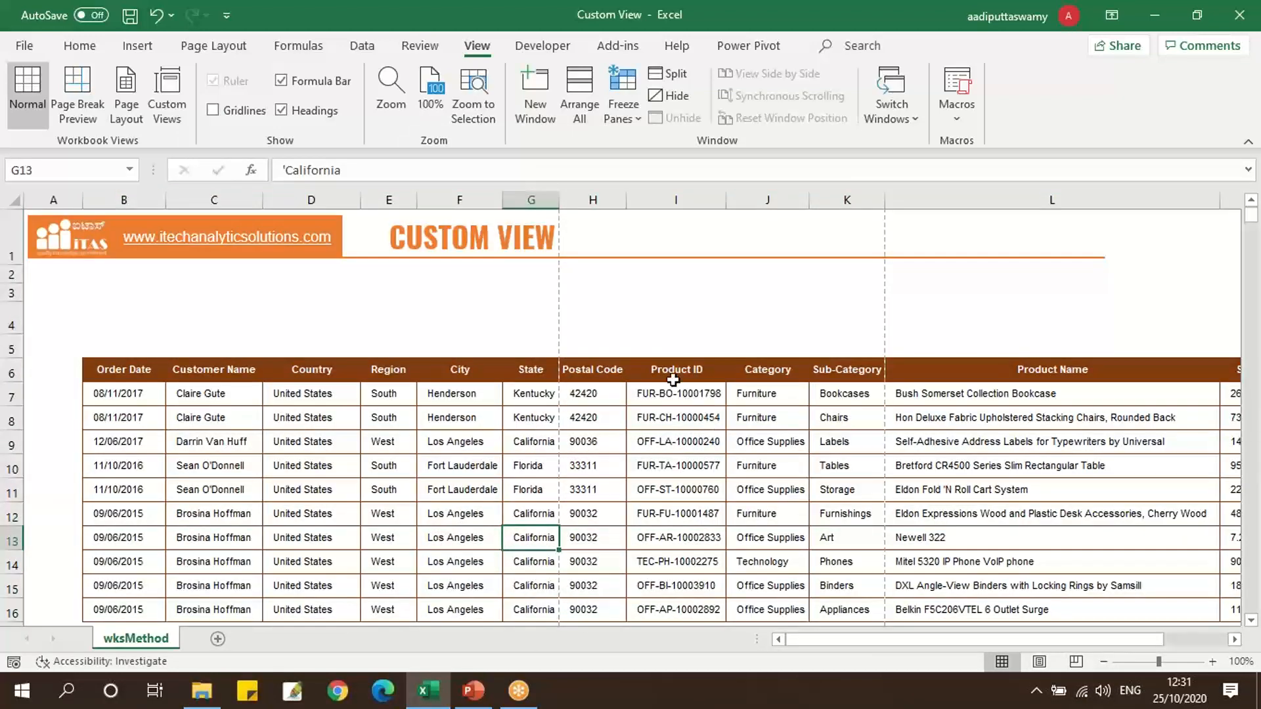
Hide columns C to H, from Customer Name through Postal Code, keeping the product columns.
left_click_drag(673, 373, 838, 383)
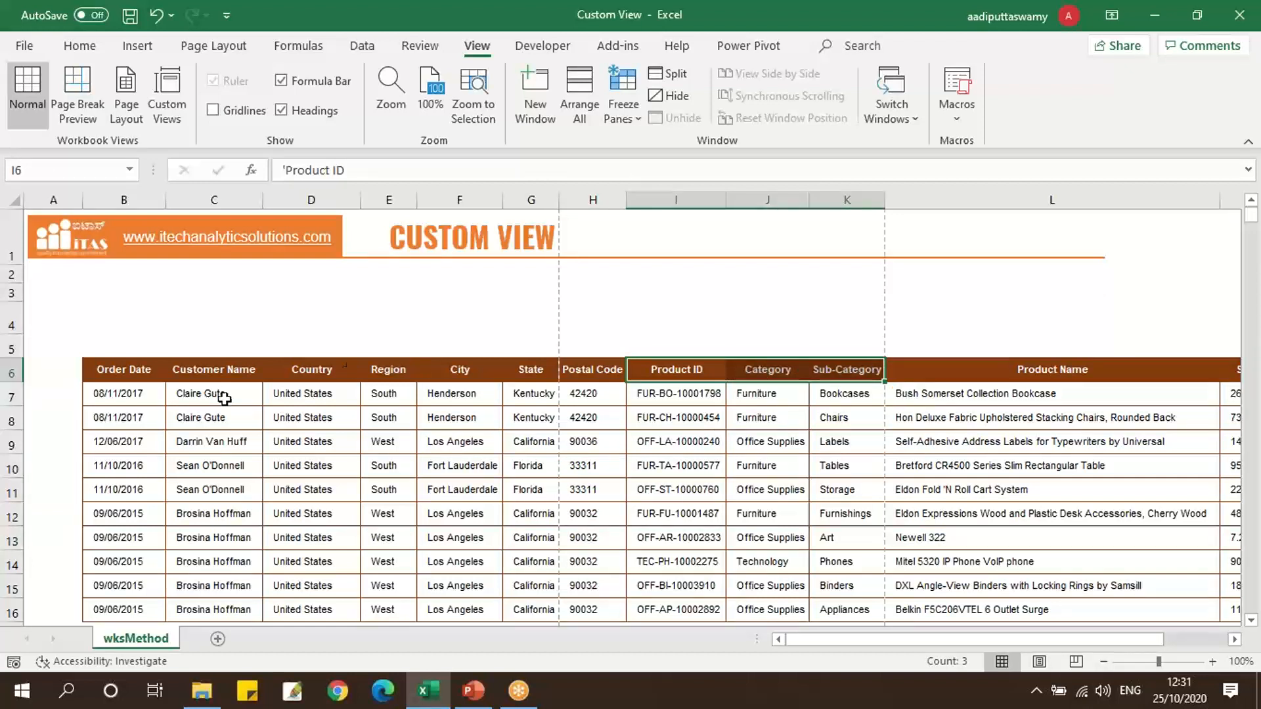
left_click_drag(213, 368, 584, 361)
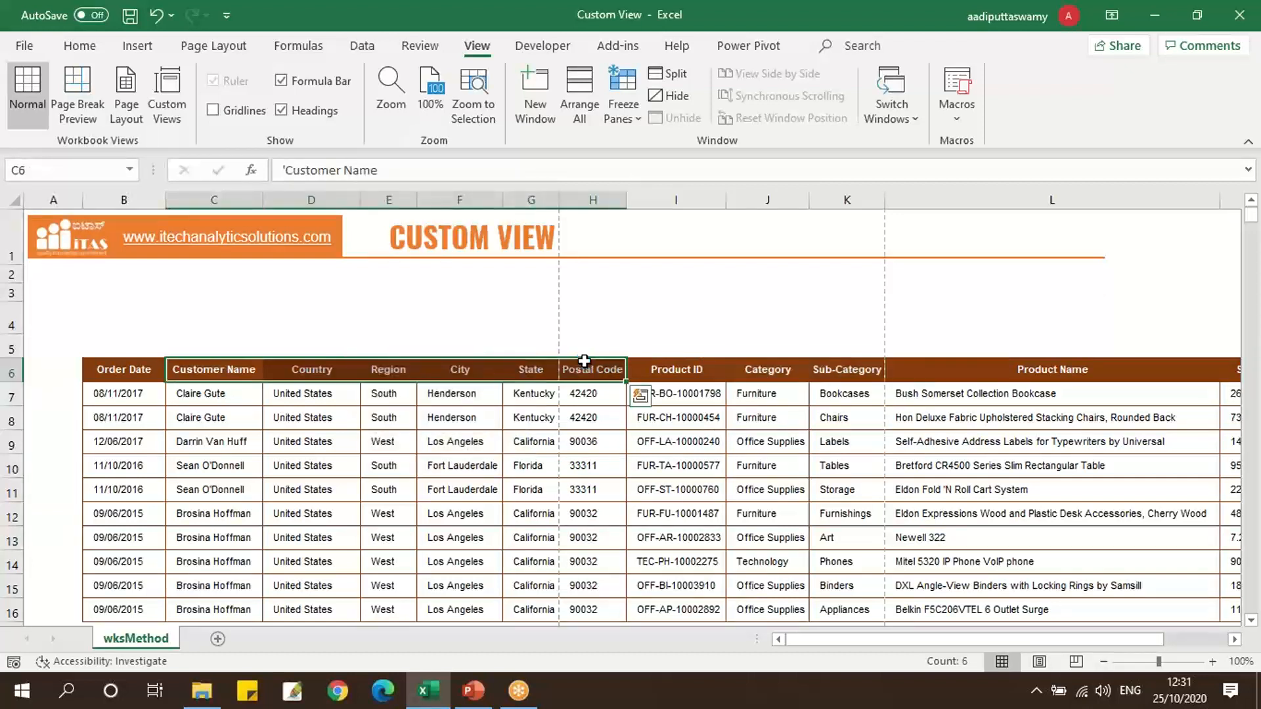
key("ctrl+0")
left_click_drag(235, 376, 345, 369)
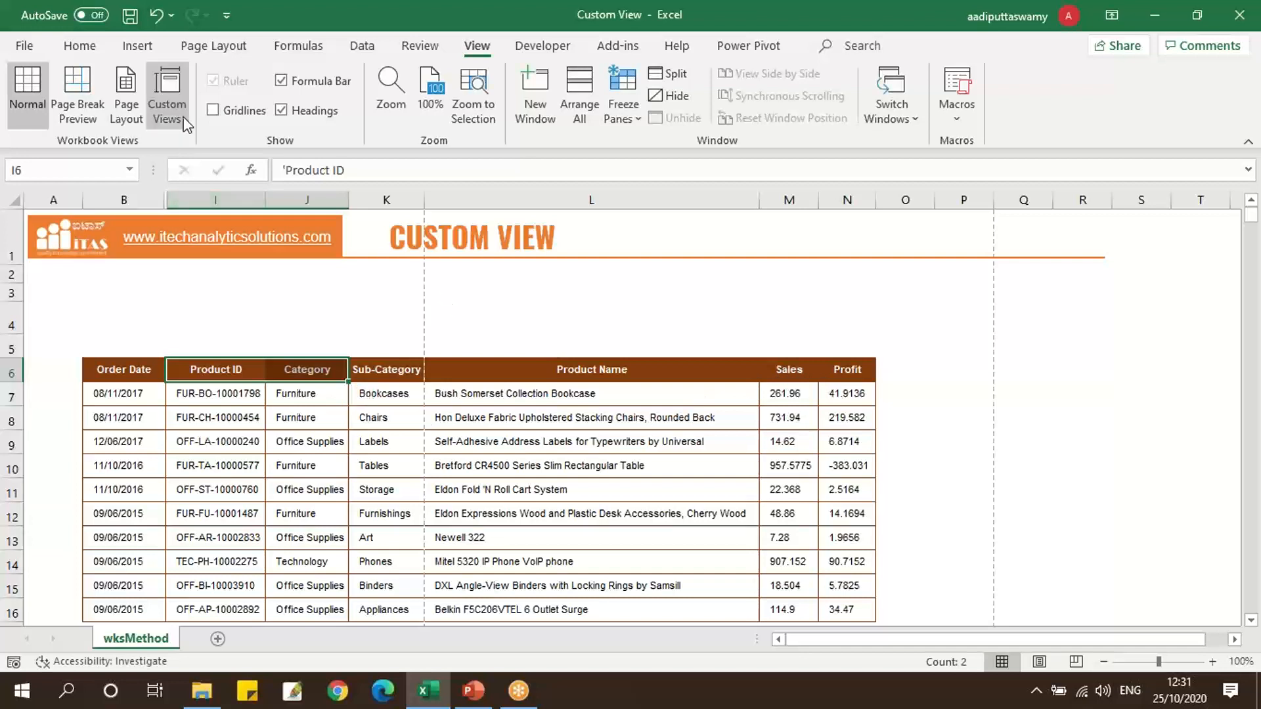
Save the product-column layout as a custom view named Product View, including print settings and hidden columns.
left_click(167, 105)
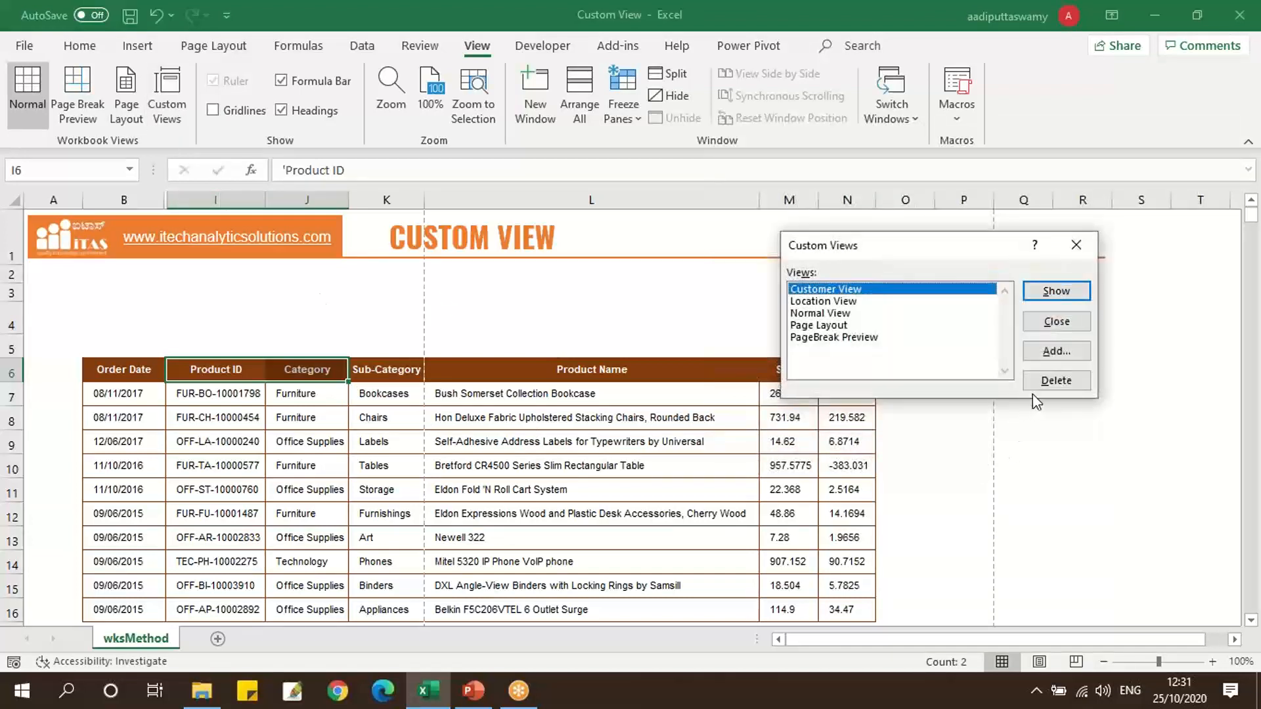
left_click(1056, 352)
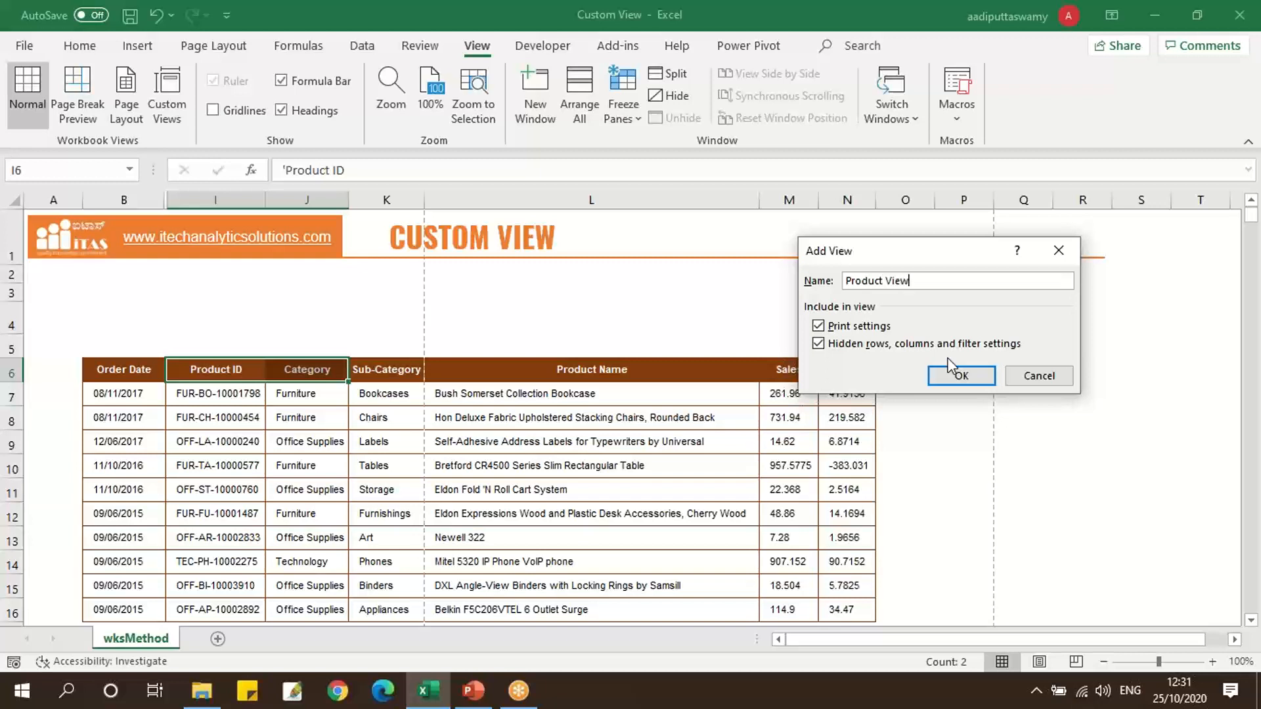
left_click(960, 374)
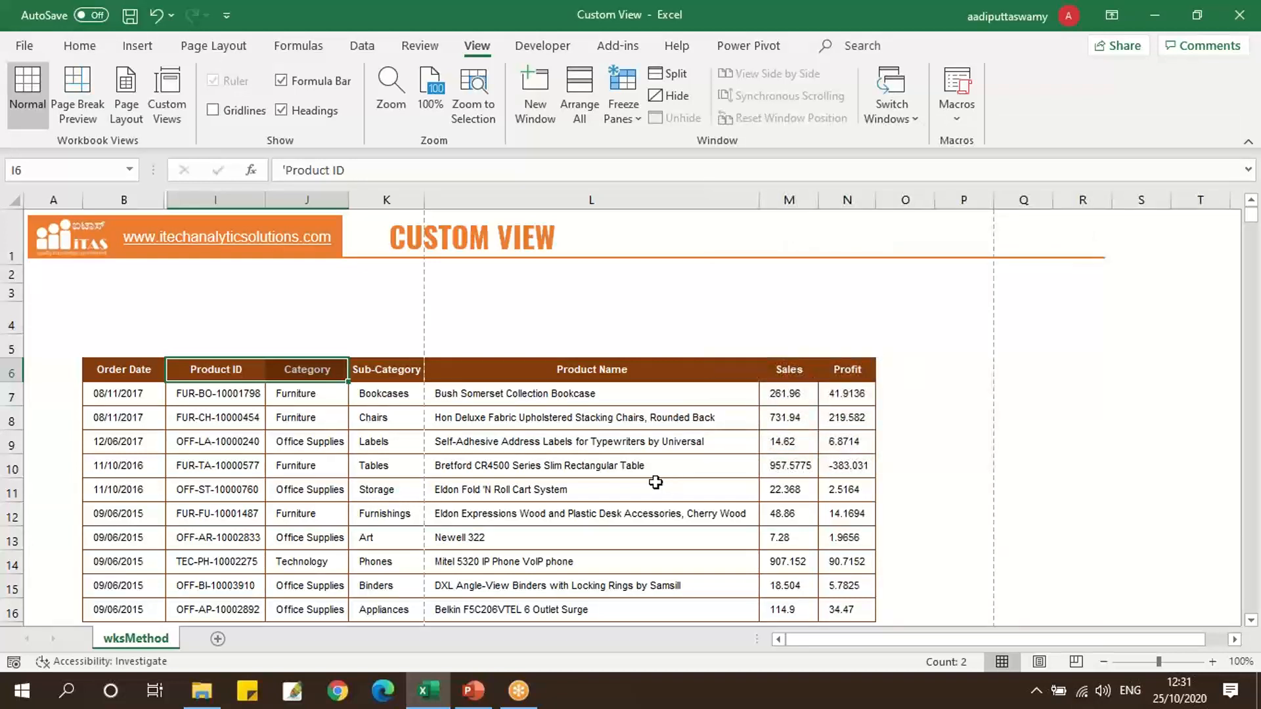
Show the saved custom view Customer View.
left_click(167, 105)
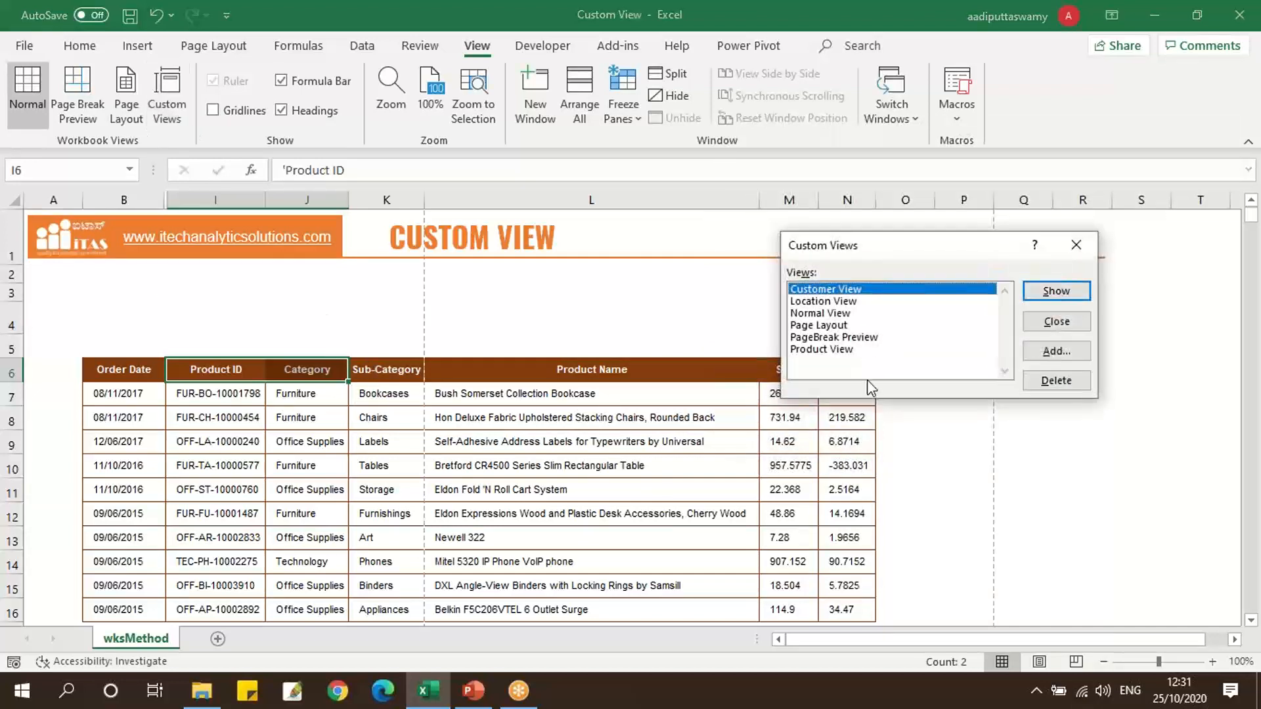
left_click(835, 301)
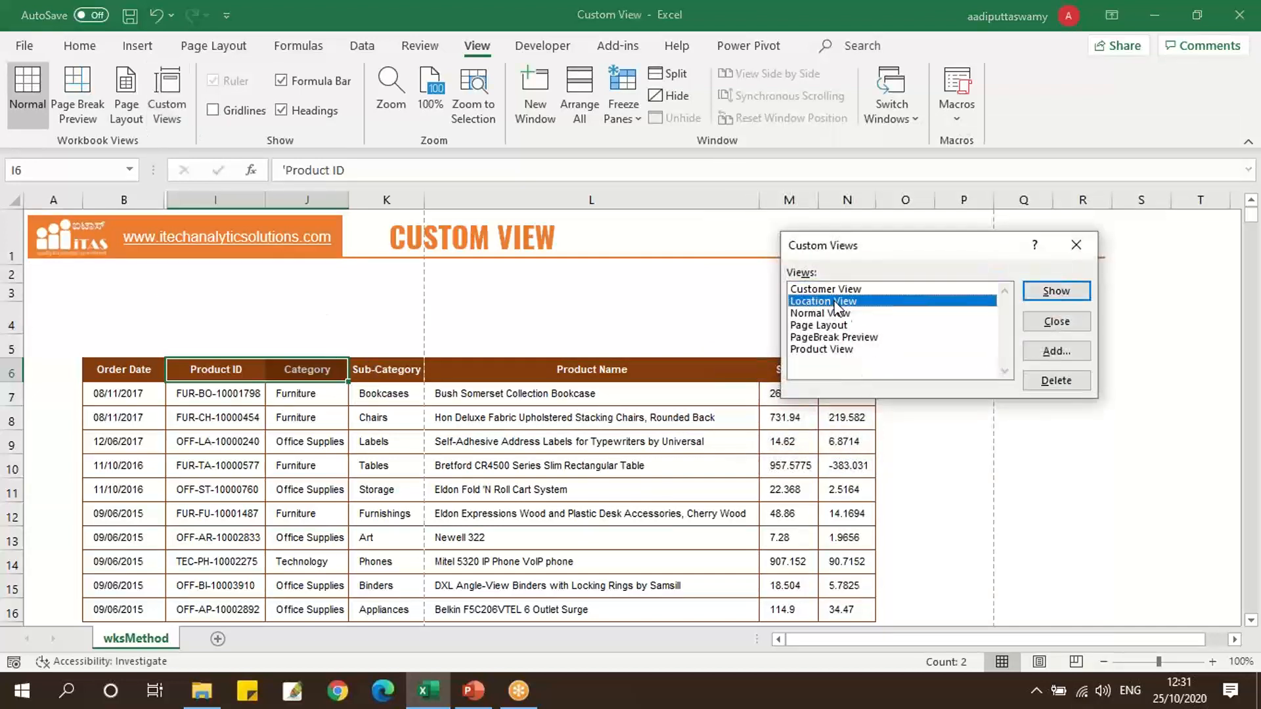
left_click(829, 350)
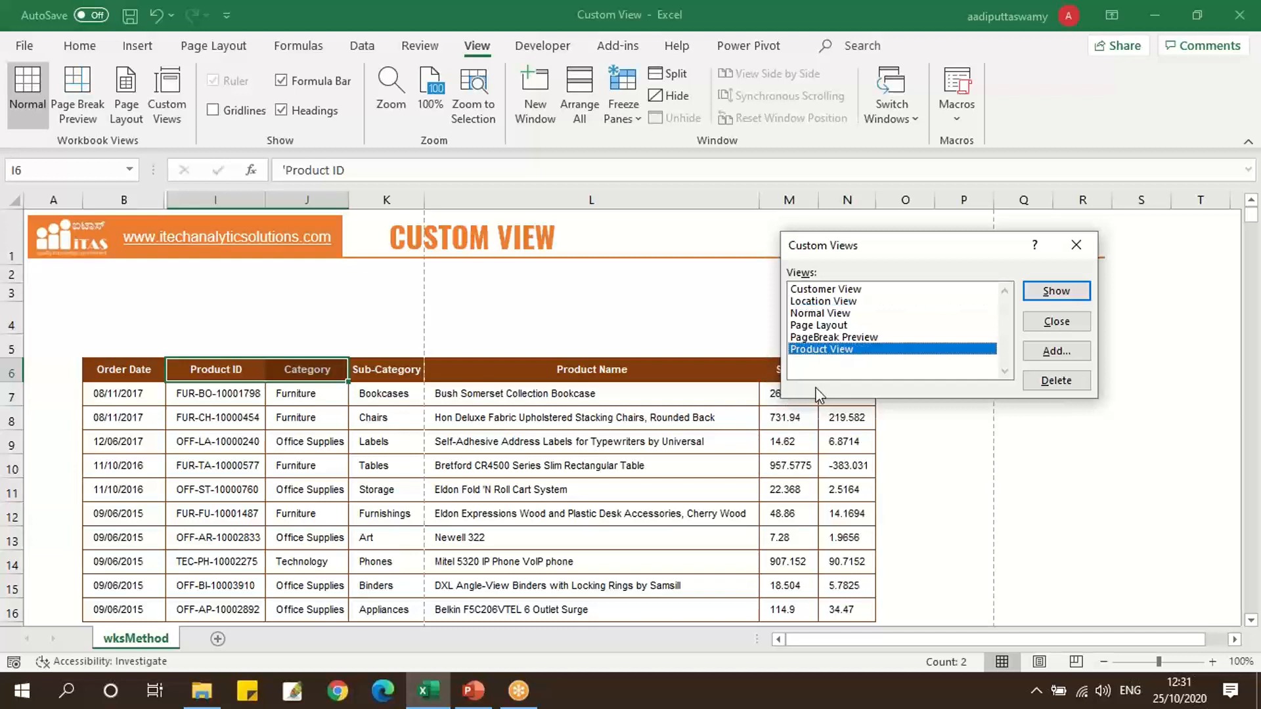
left_click(833, 290)
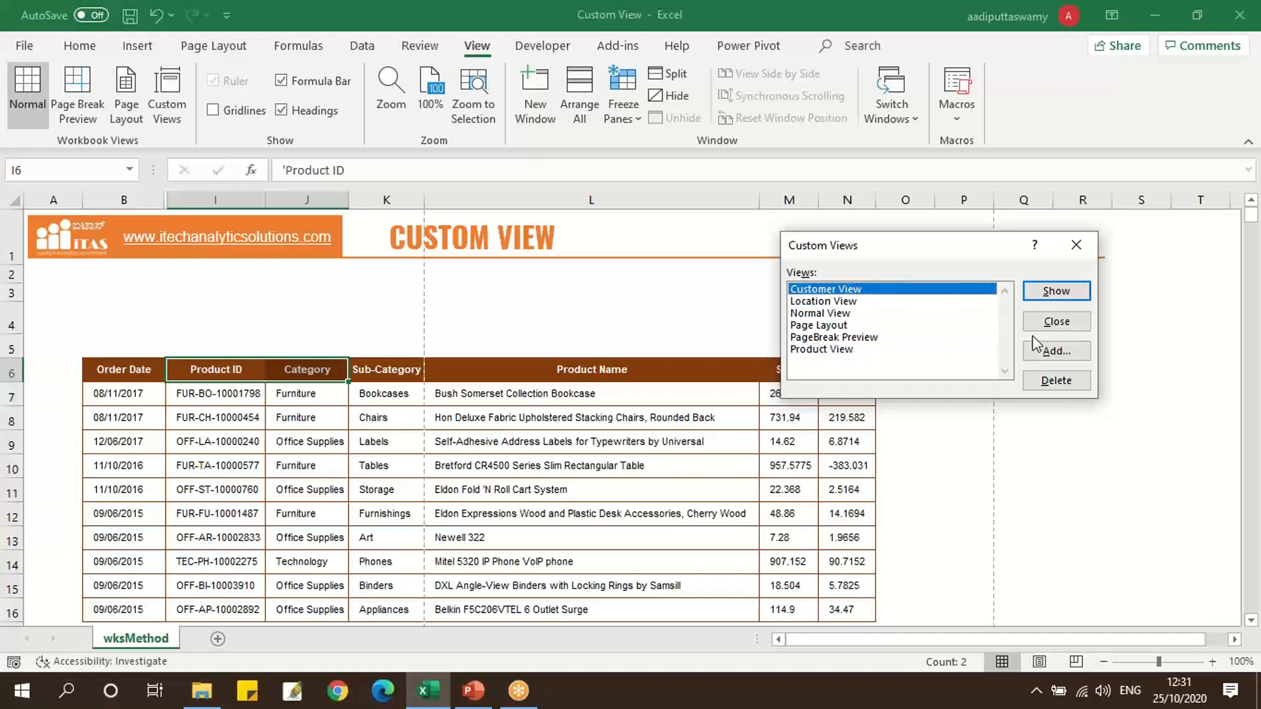
left_click(1057, 292)
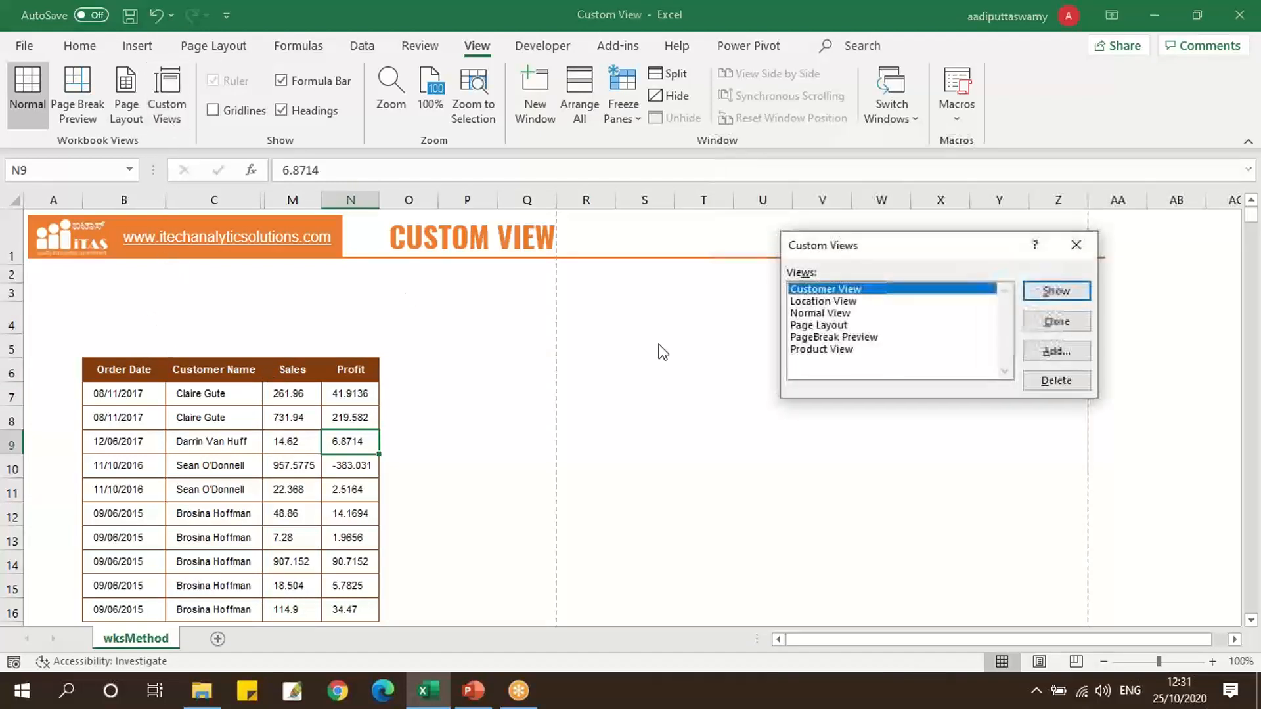
Show the saved custom view Location View, followed by Product View.
left_click(835, 306)
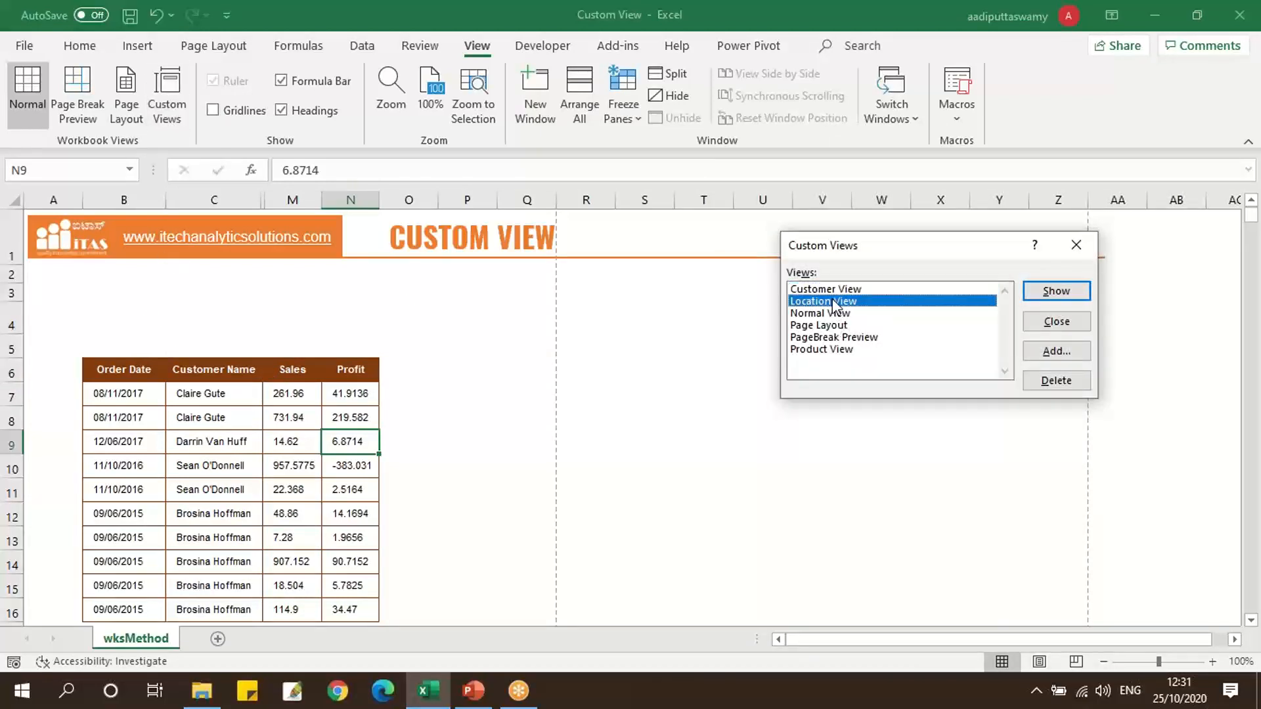
left_click(1044, 292)
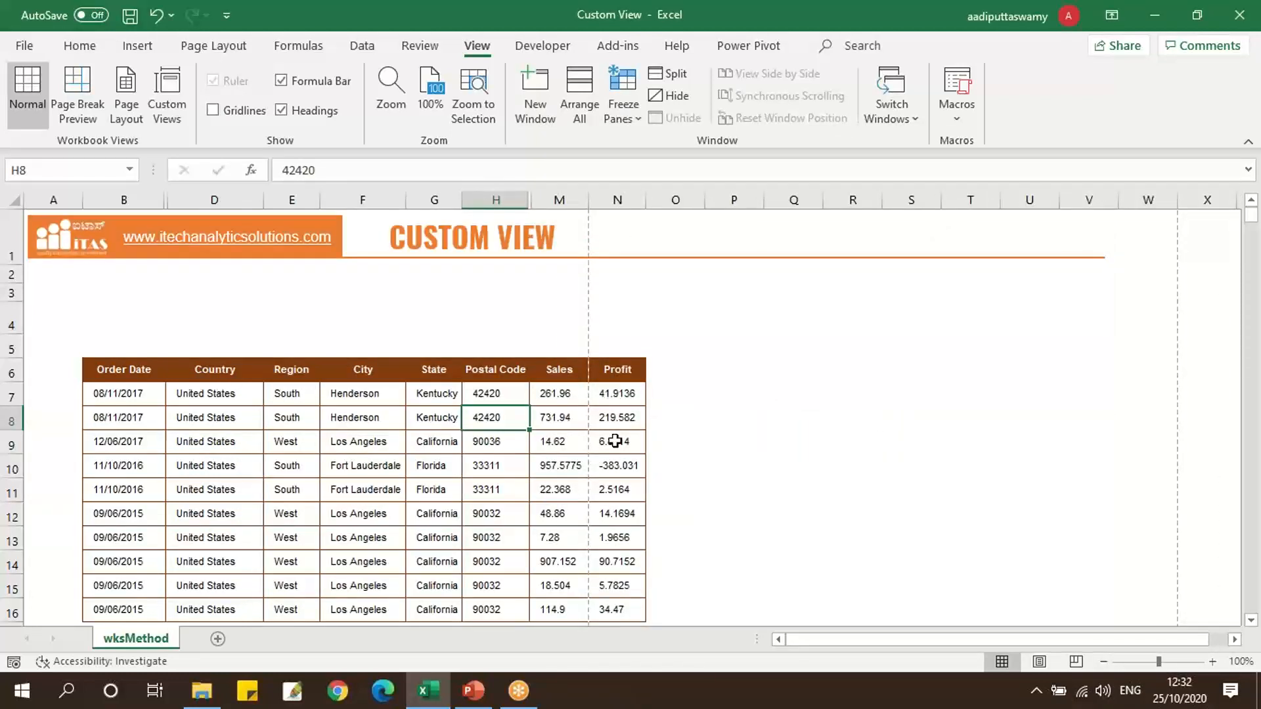
left_click(167, 99)
left_click(809, 351)
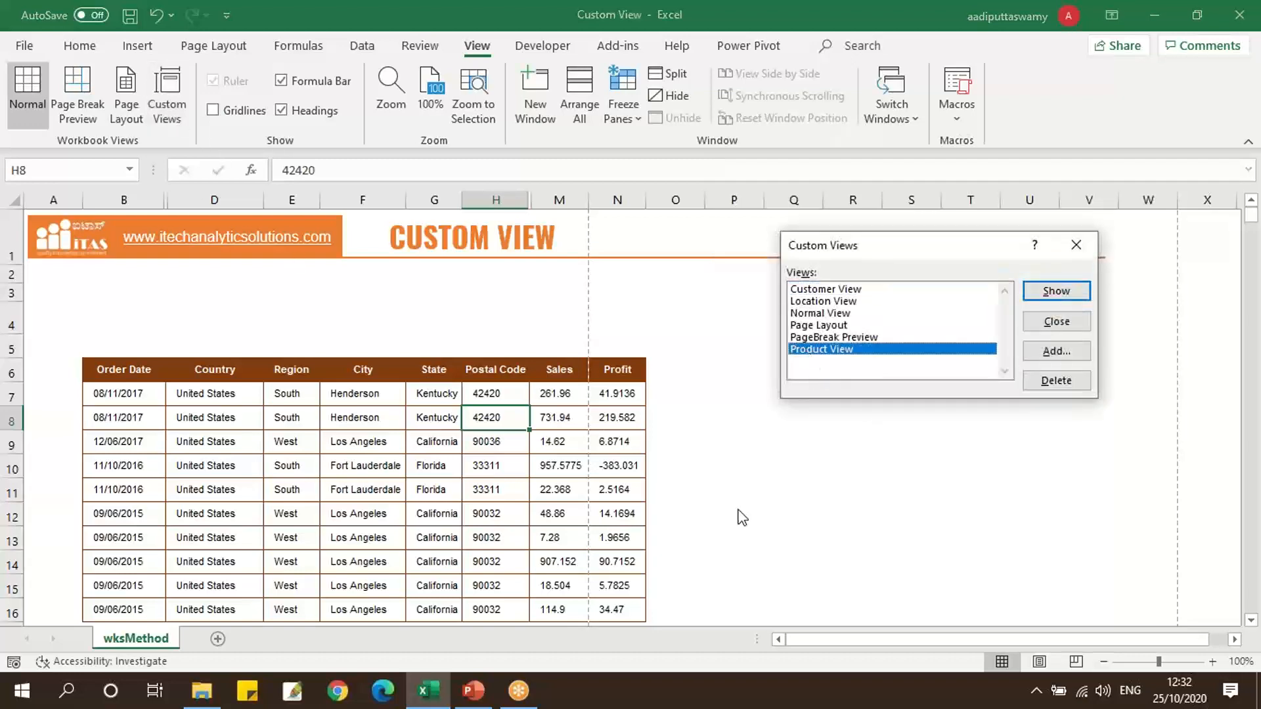
left_click(1055, 291)
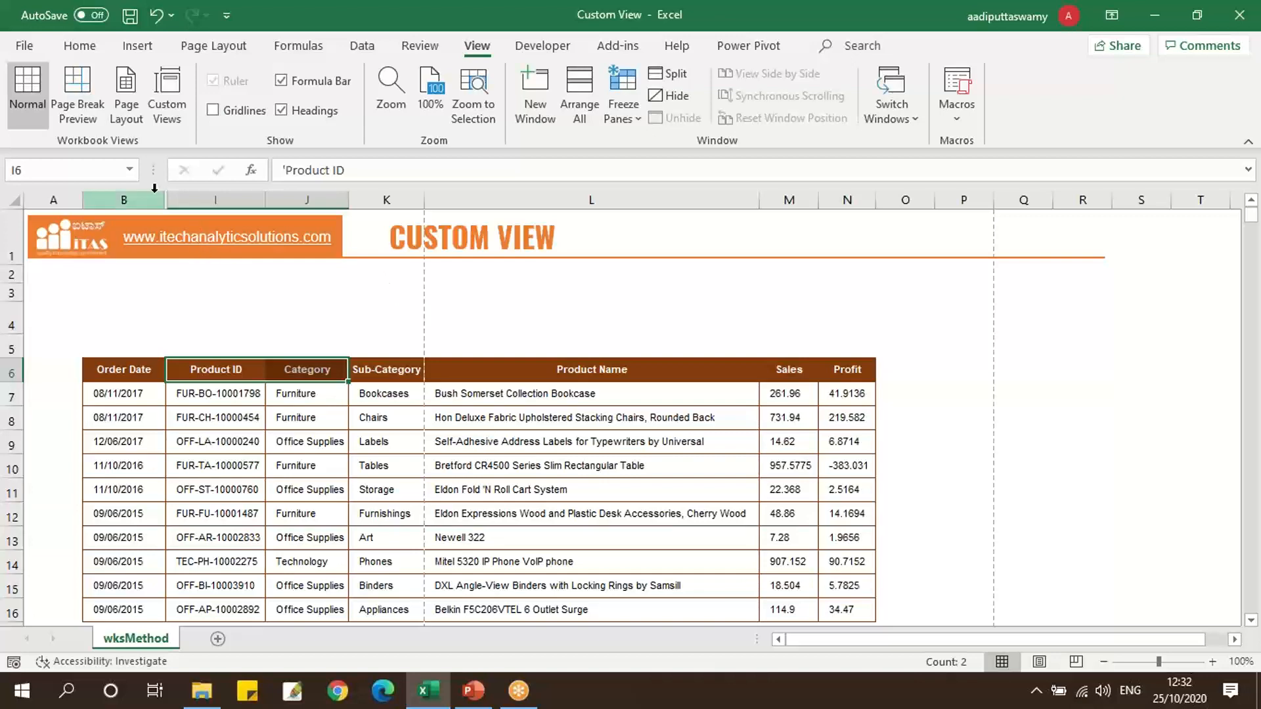
Unhide the columns hidden between Order Date and Sales.
left_click_drag(154, 198, 814, 198)
right_click(798, 198)
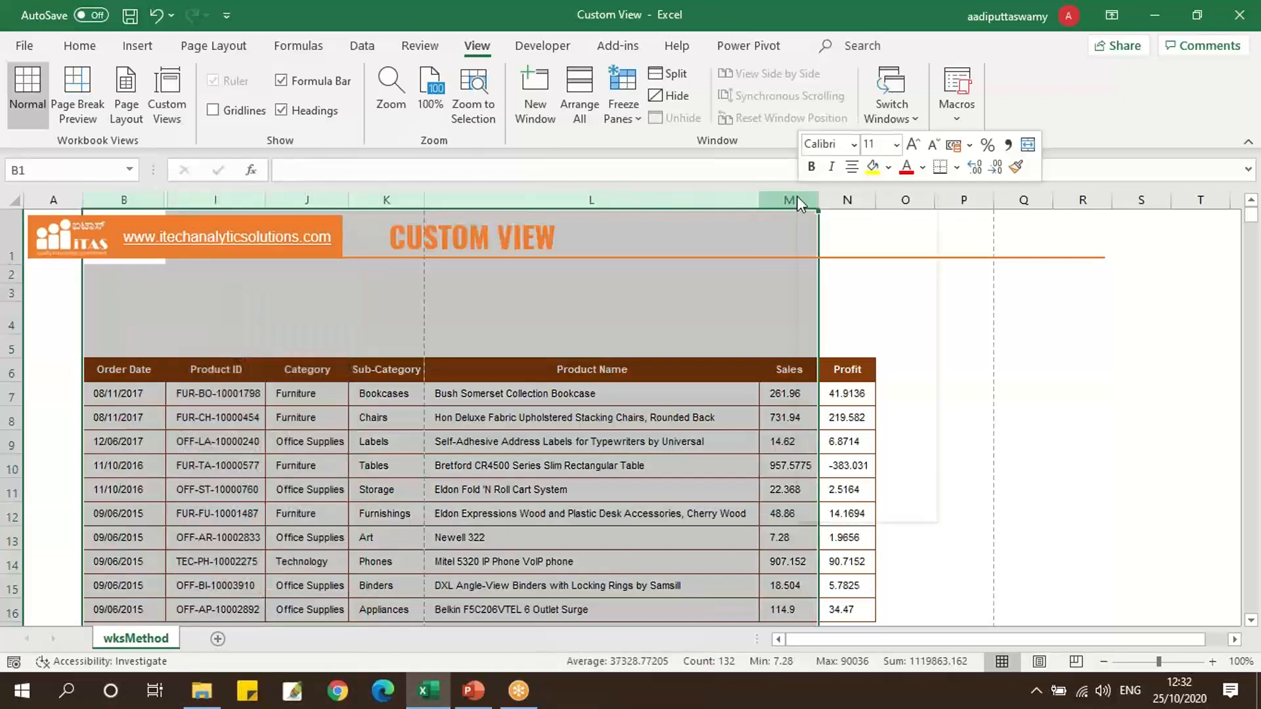
left_click(851, 507)
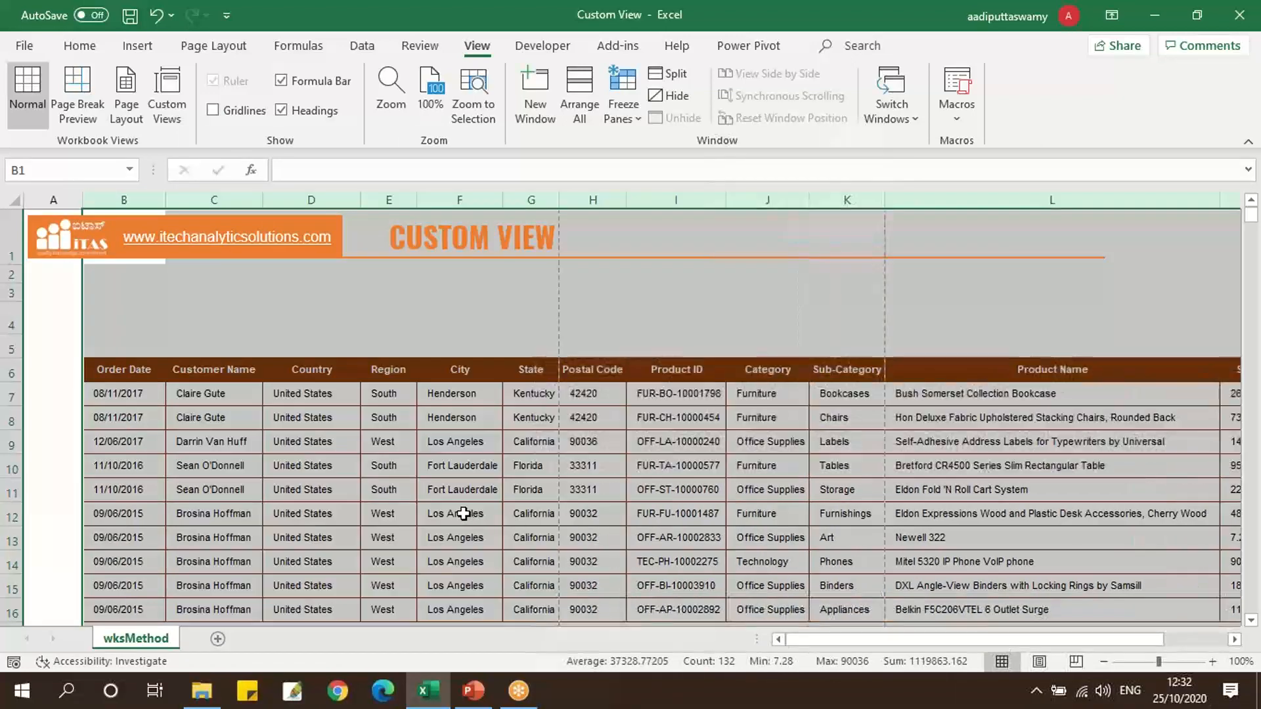
left_click(463, 514)
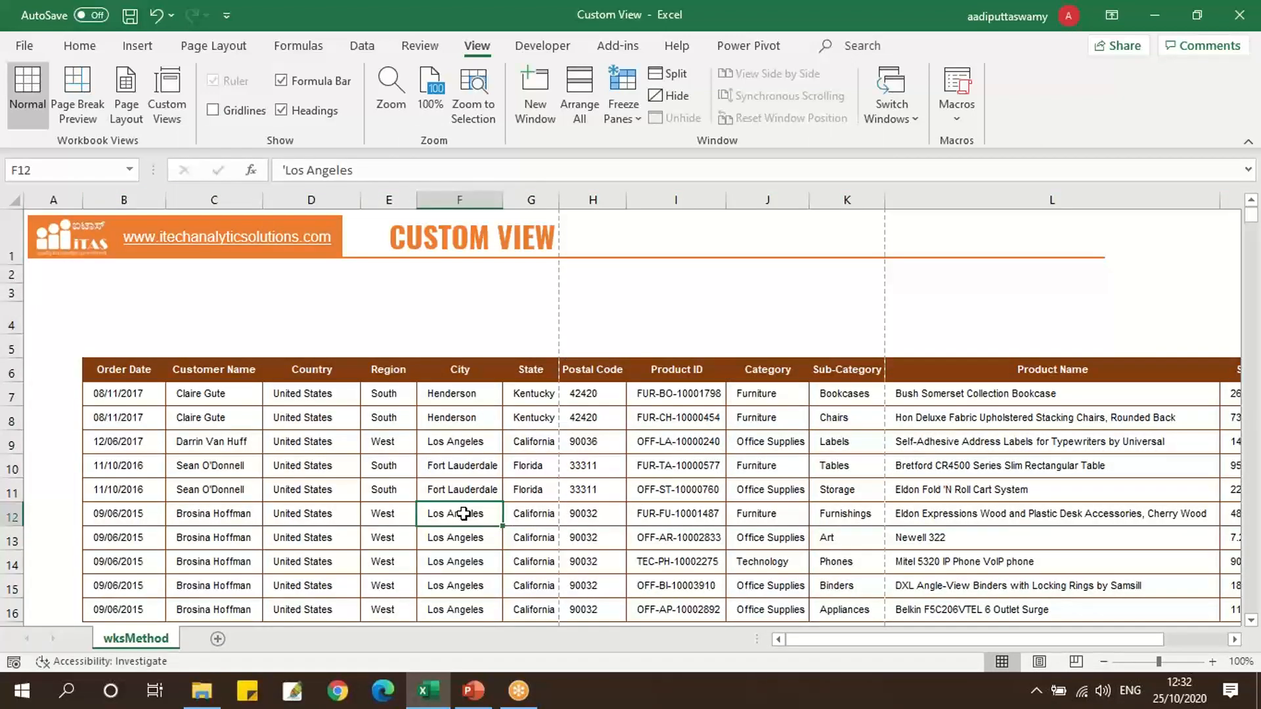
Zoom the sheet to 175%, bring the table's first columns into view, and save this as a custom view named Zoom View.
scroll(263, 473, "up", 5, "ctrl")
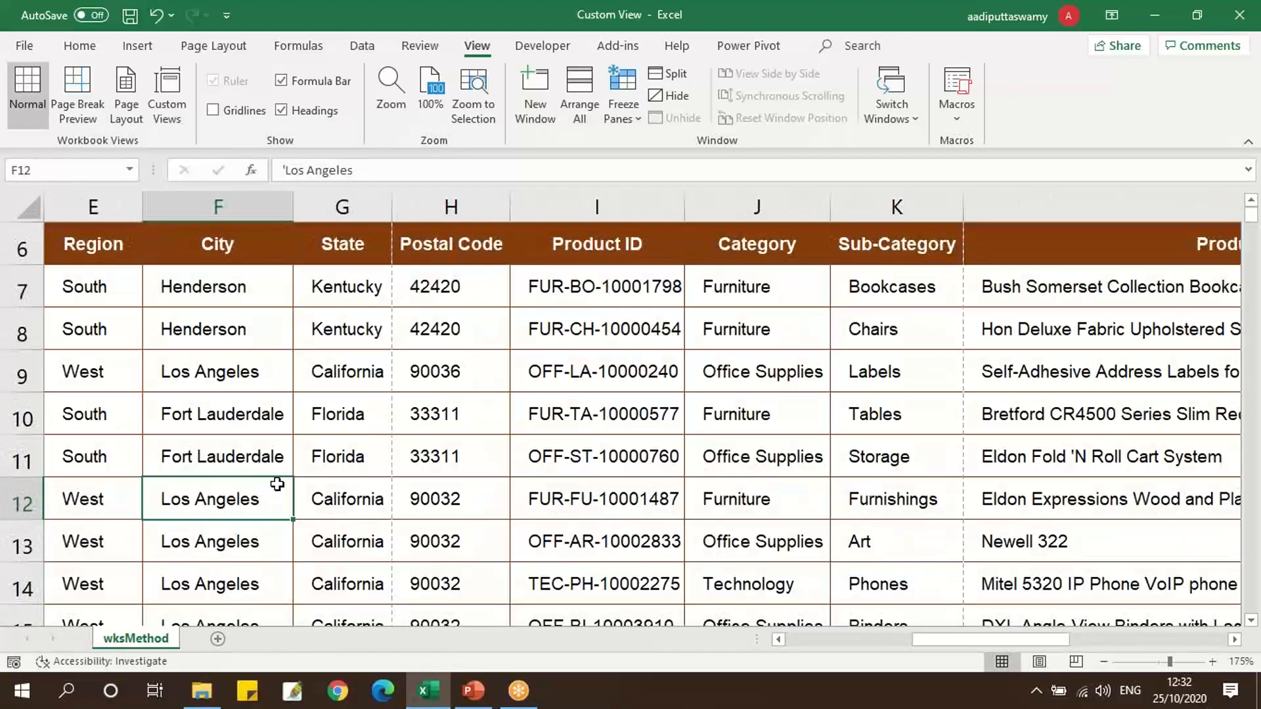
left_click_drag(967, 641, 841, 640)
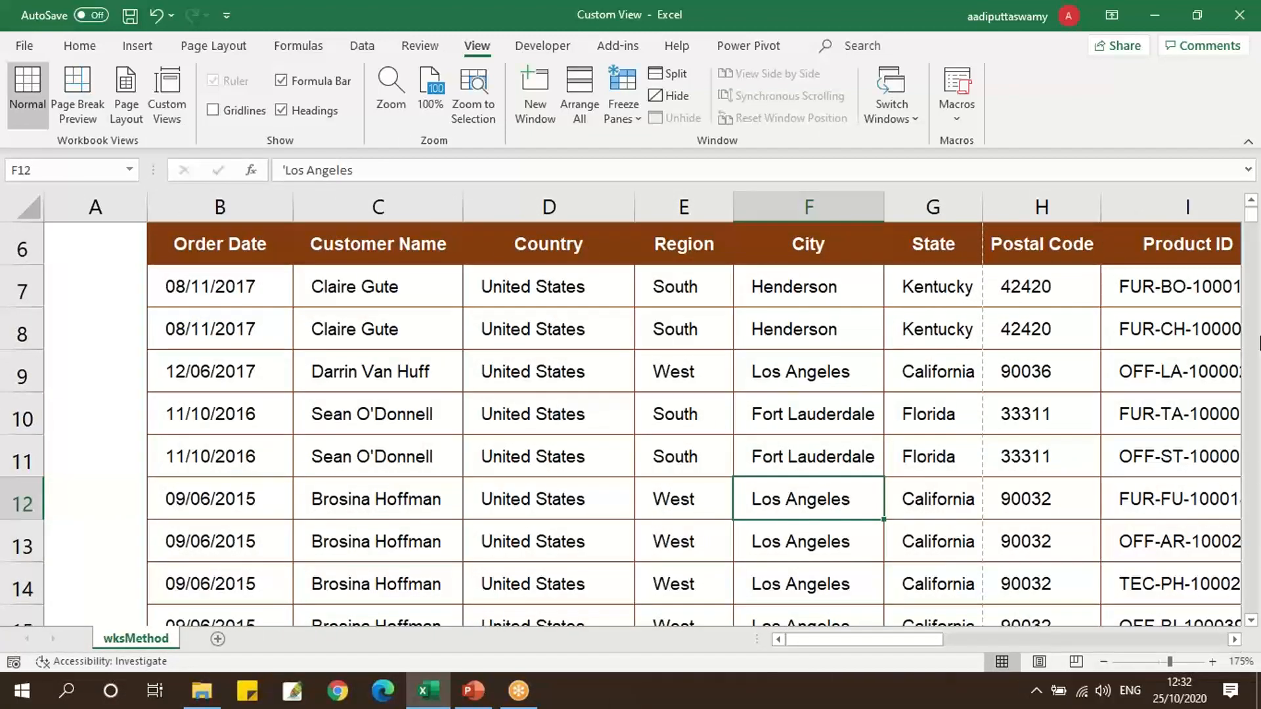
left_click(1251, 200)
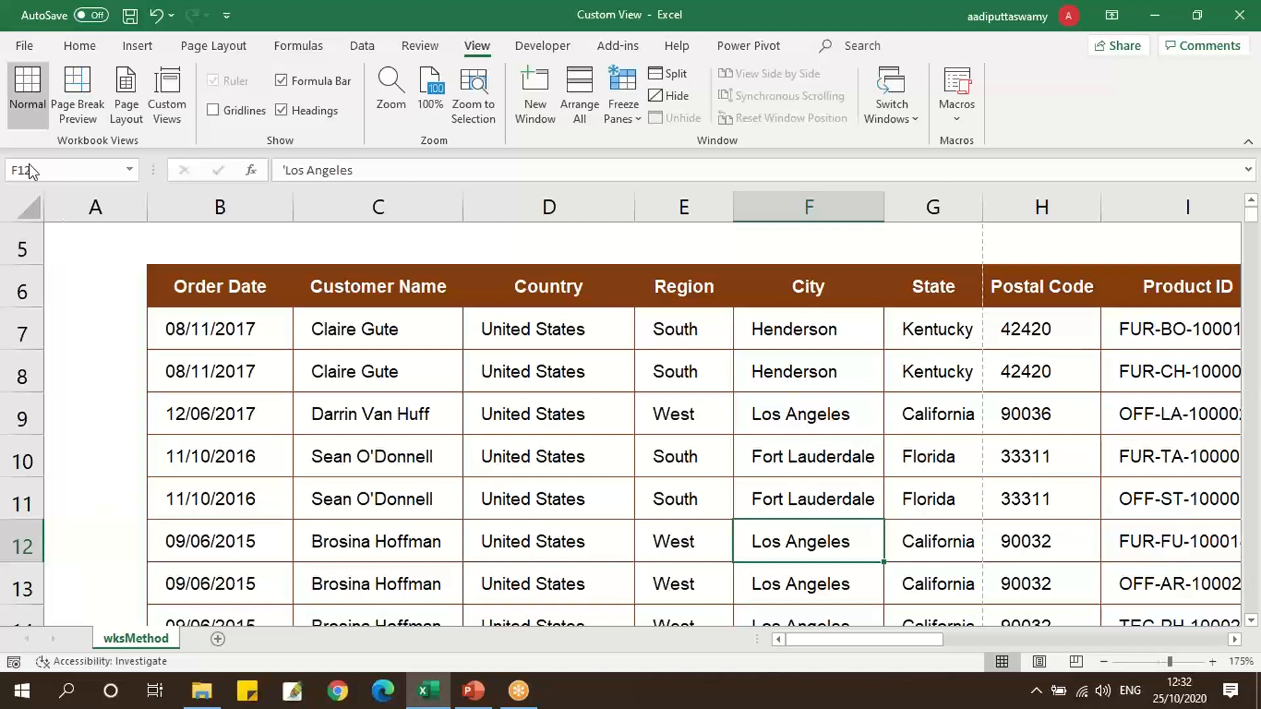
left_click(167, 97)
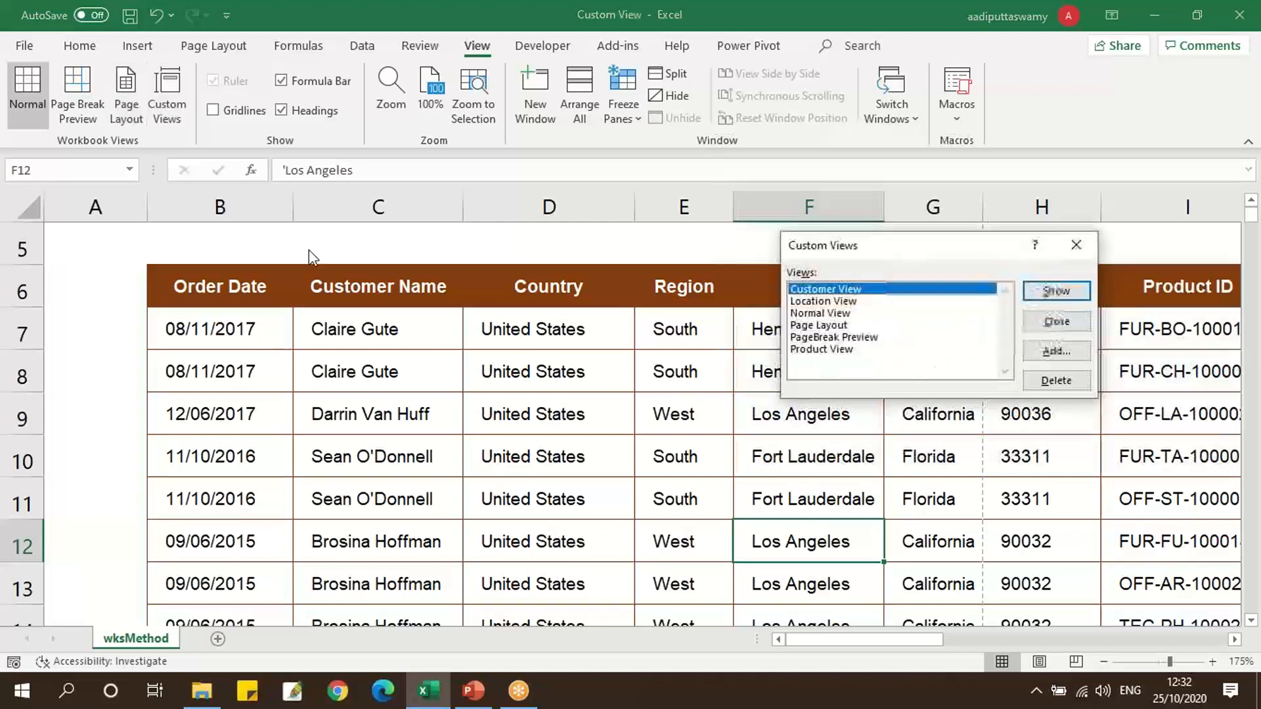
left_click(1065, 355)
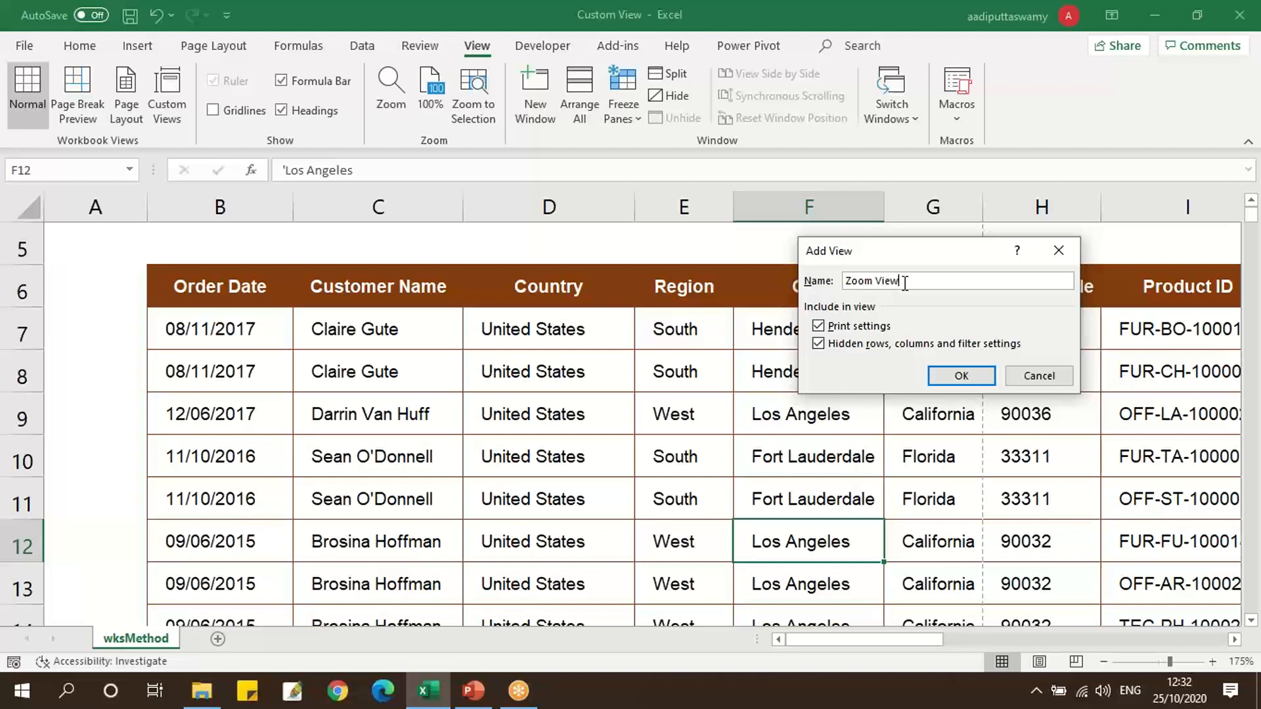
left_click(940, 376)
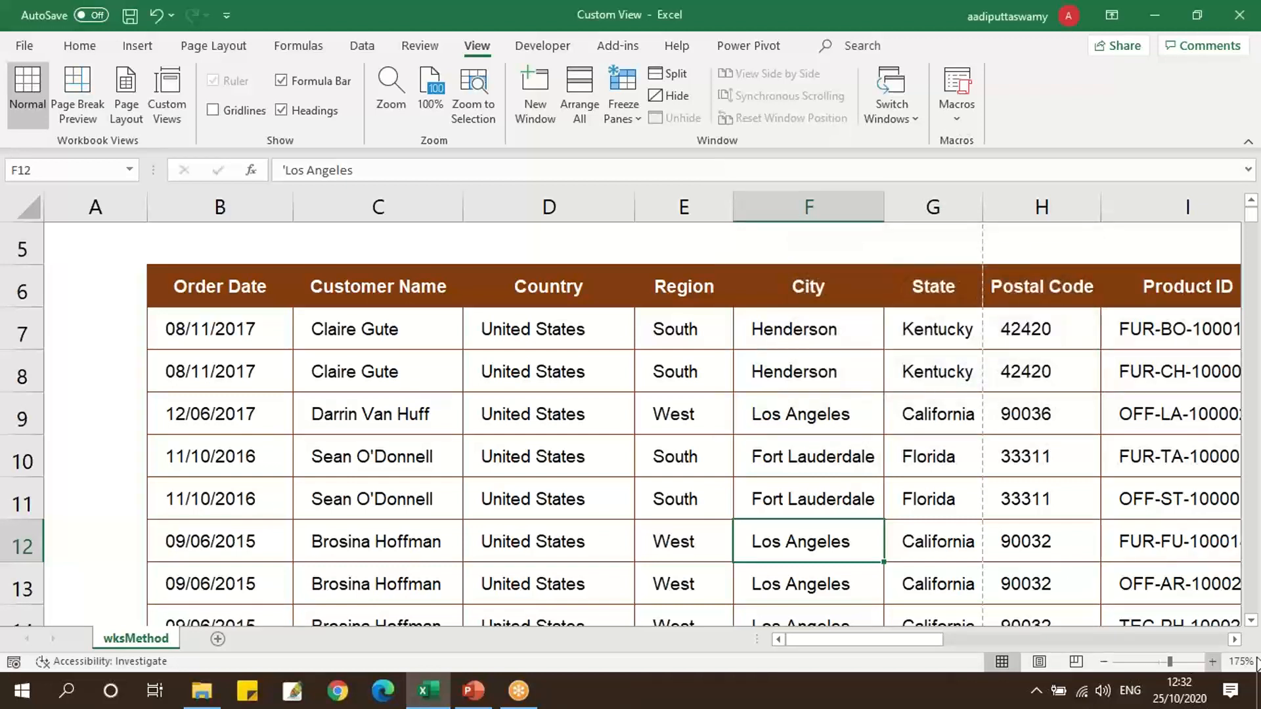
Return the sheet's zoom level to 100%.
left_click_drag(1166, 663, 1164, 663)
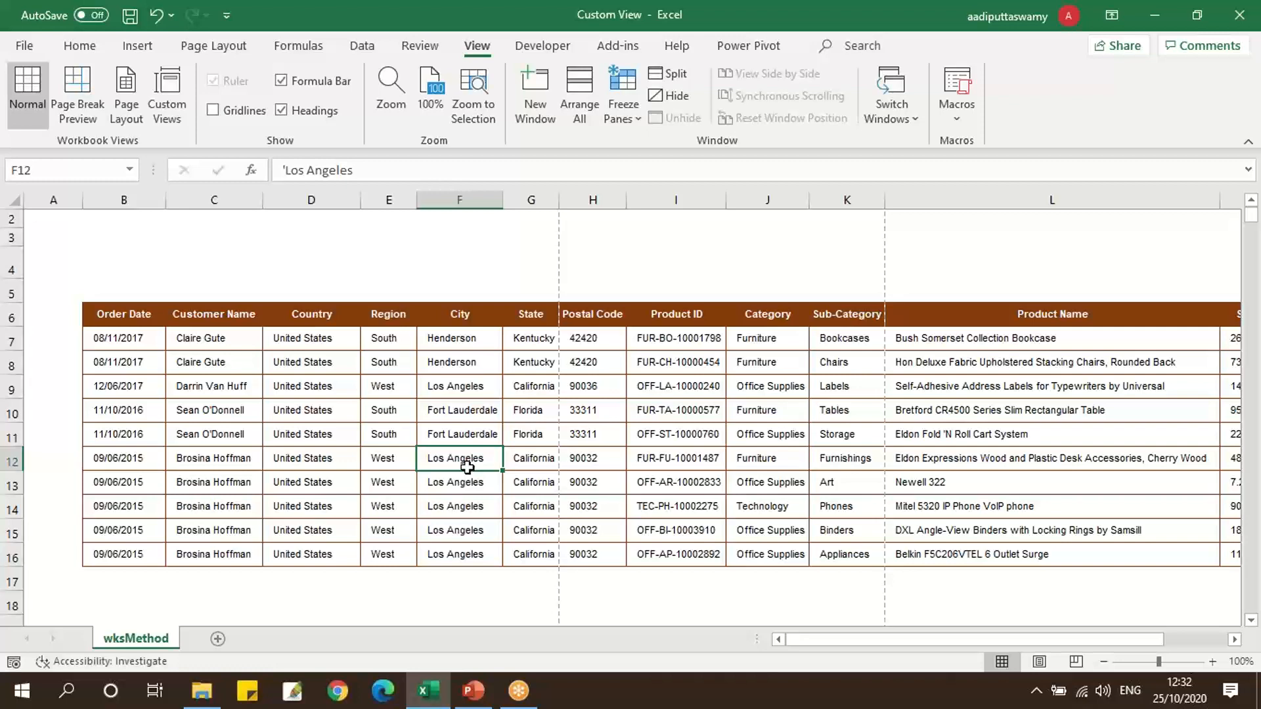
Show the saved custom view Zoom View.
left_click(167, 98)
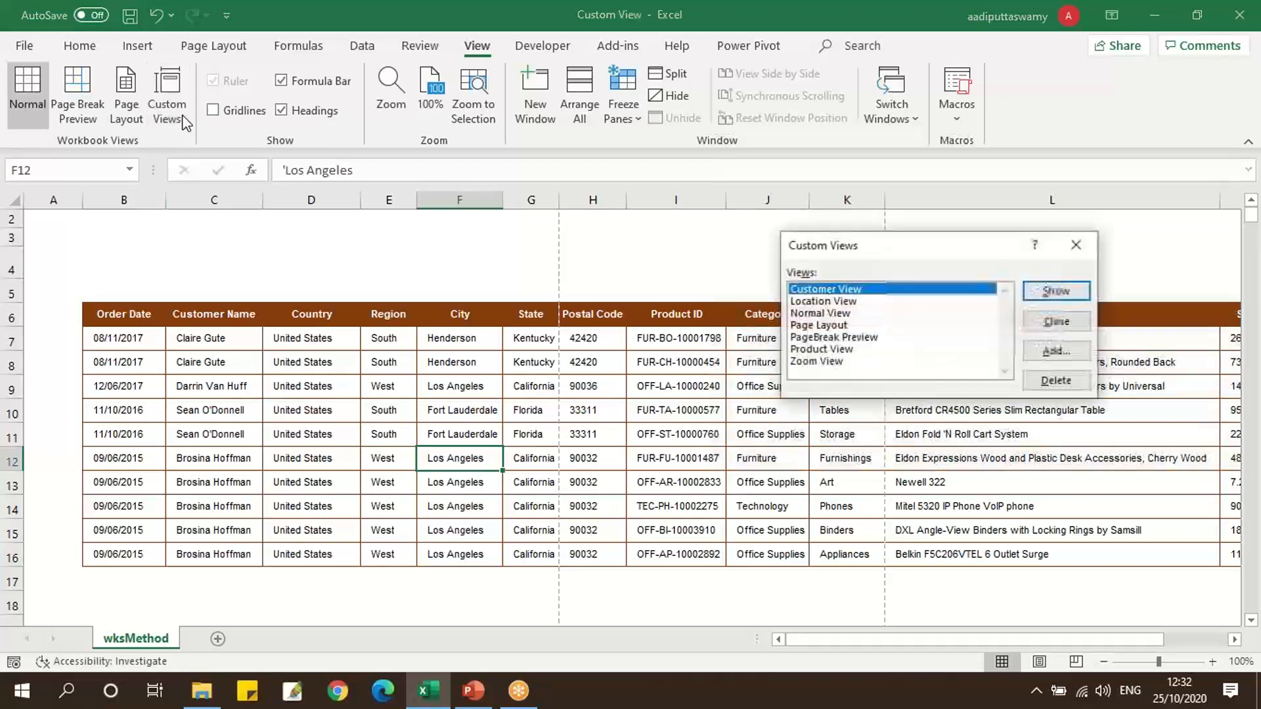
left_click(854, 363)
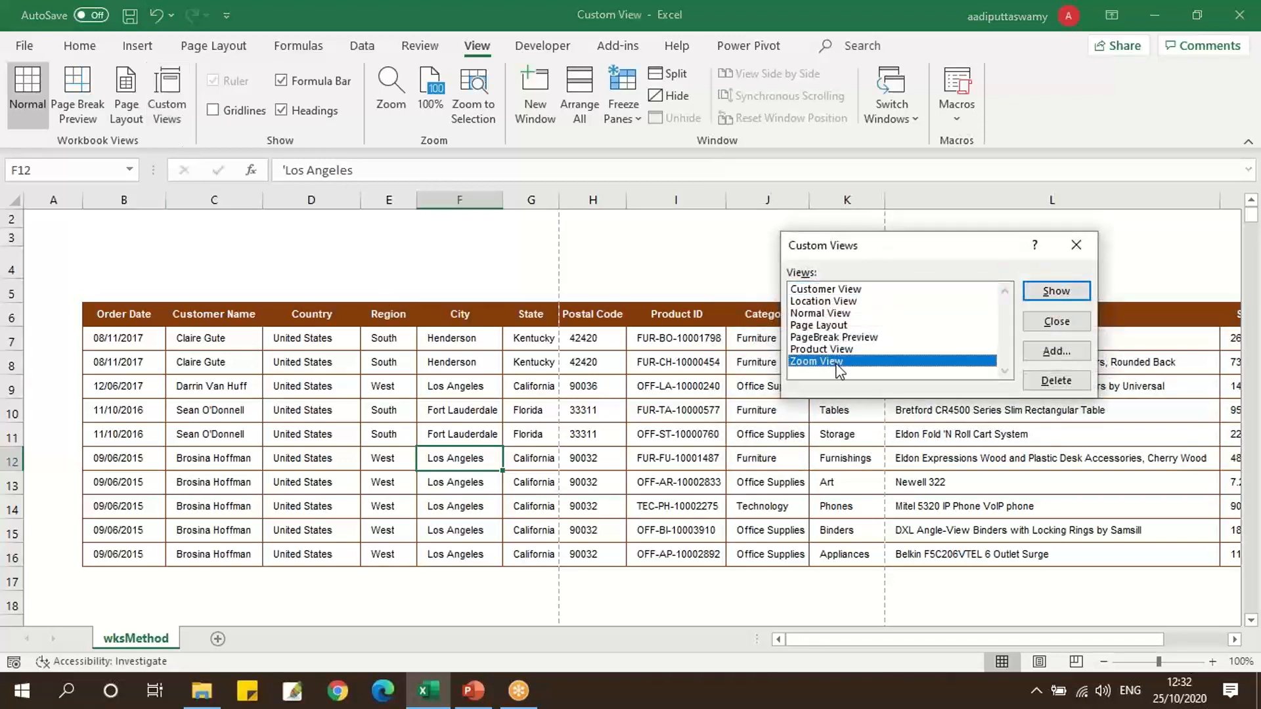
left_click(1050, 290)
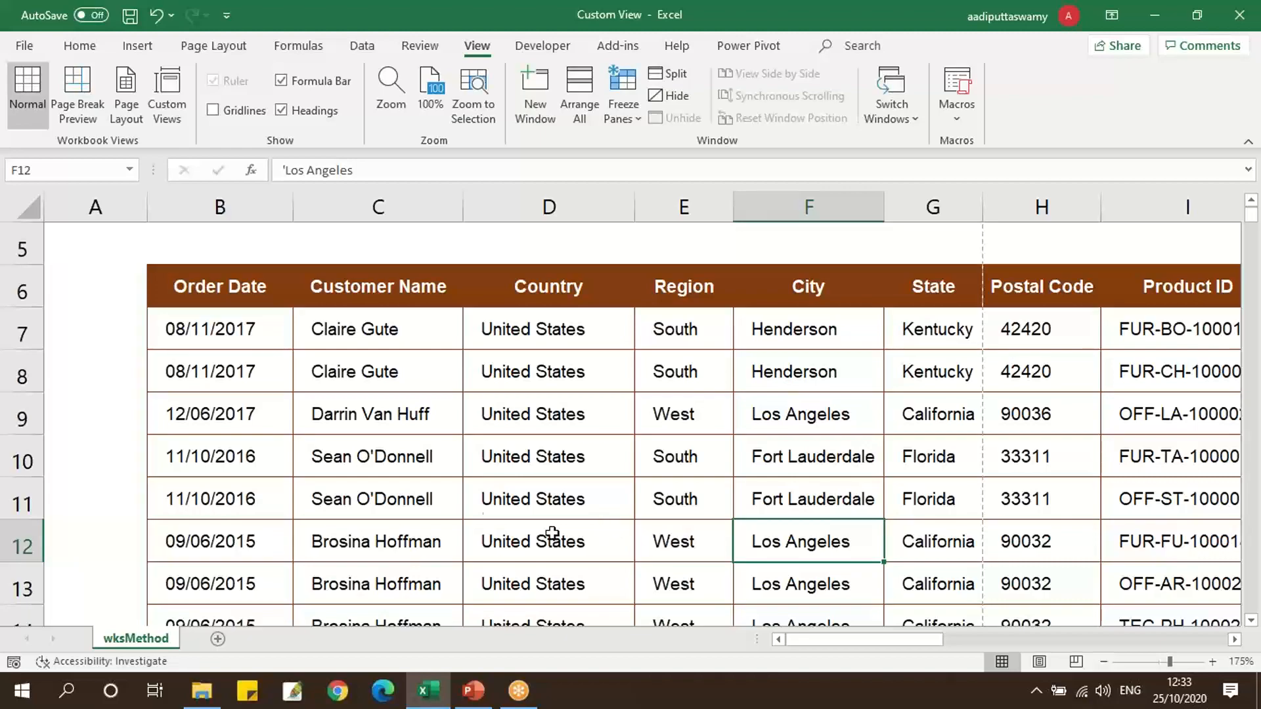
Return the sheet's zoom to 100%, select the table range from Category through Profit (J6:N16), and save this as a custom view named Selection View.
scroll(548, 436, "down", 4, "ctrl")
scroll(624, 437, "down", 3, "ctrl")
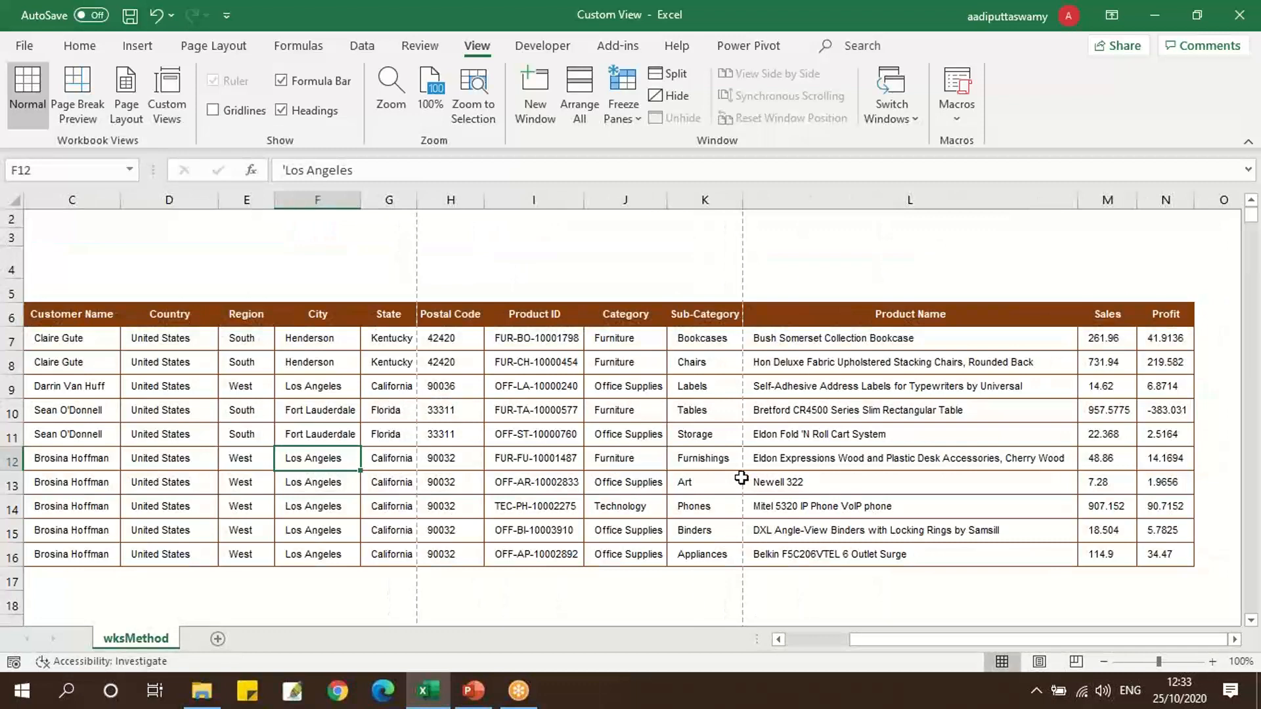
left_click_drag(618, 319, 1162, 558)
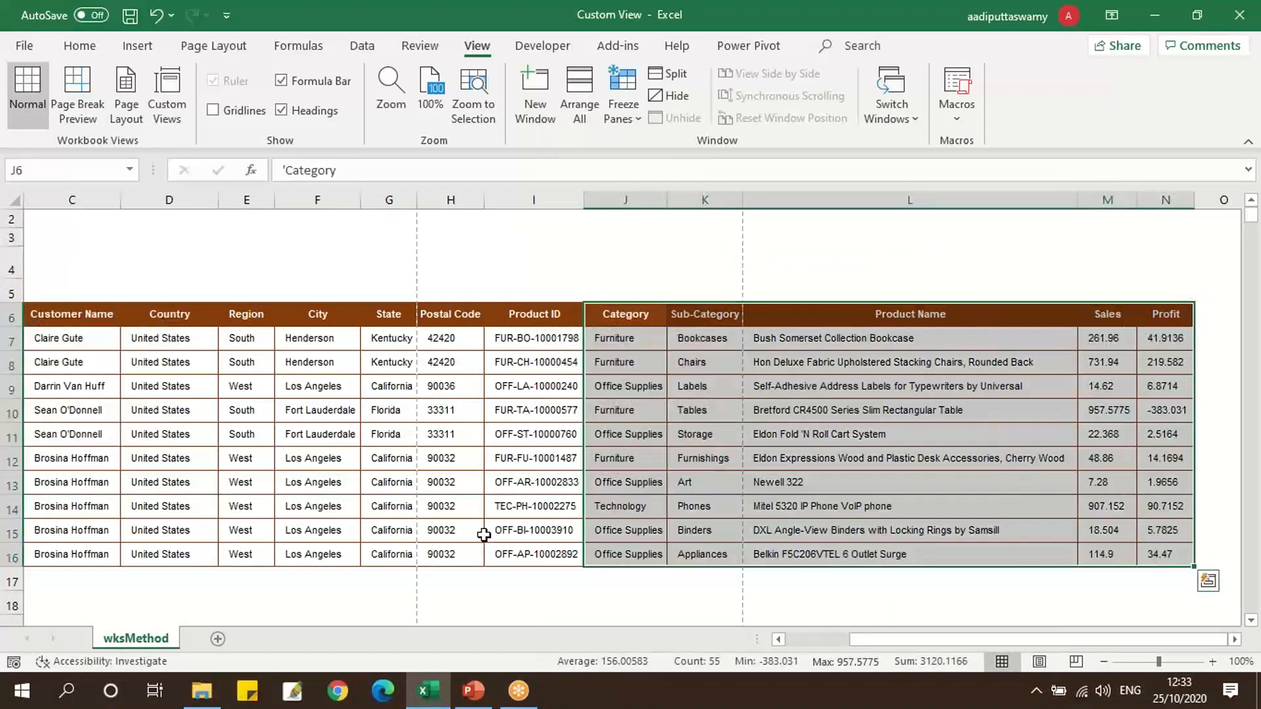
left_click(182, 109)
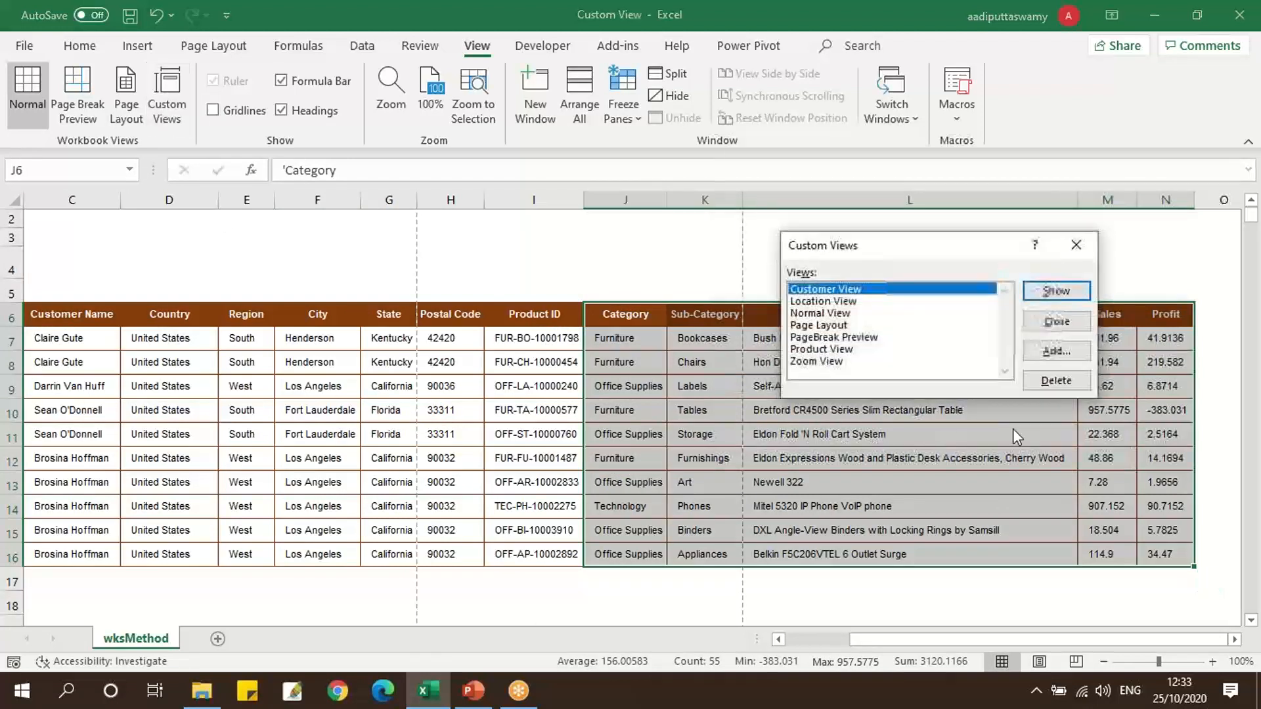
left_click(1057, 352)
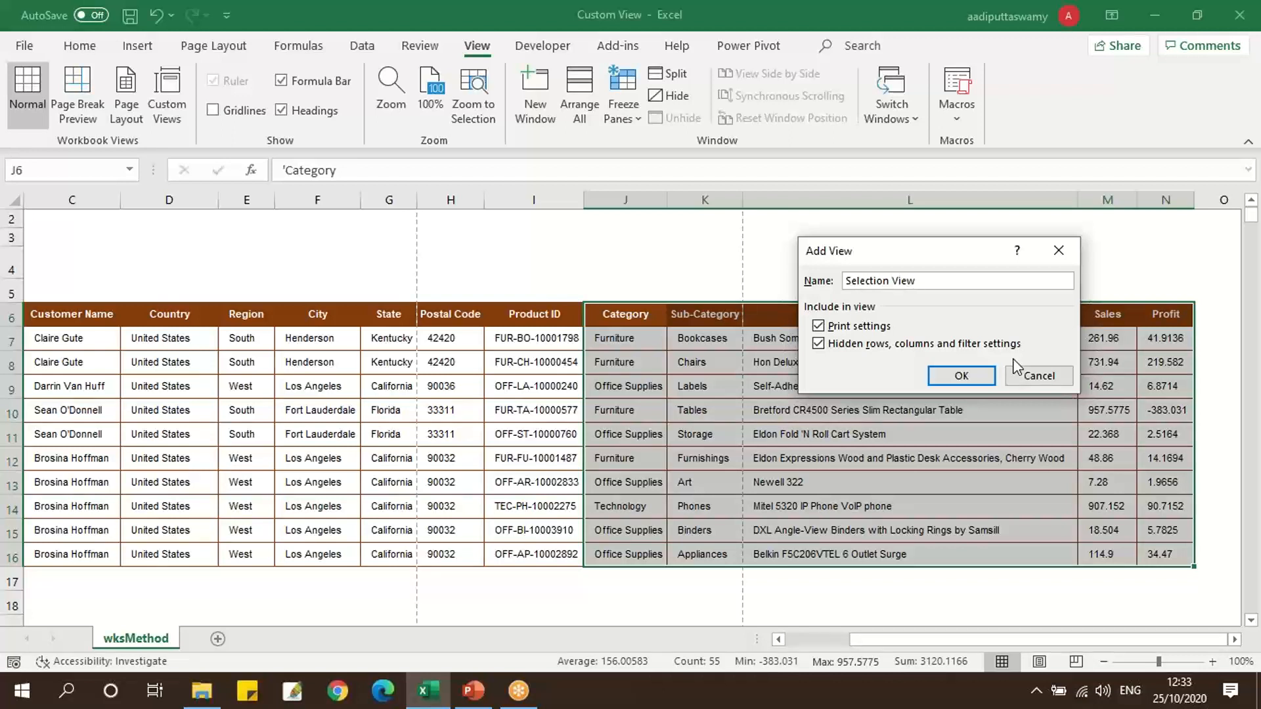
left_click(960, 375)
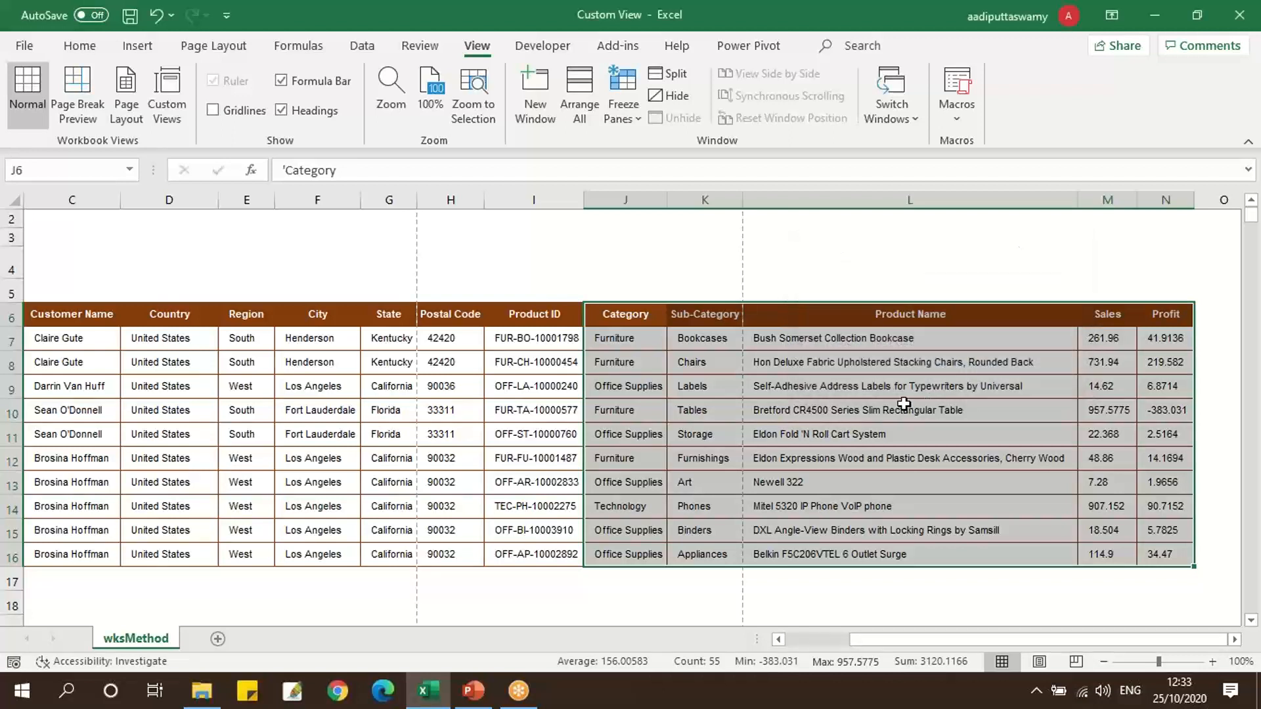
Replace the range selection with empty cell A4, and show the saved custom view Selection View.
left_click(839, 283)
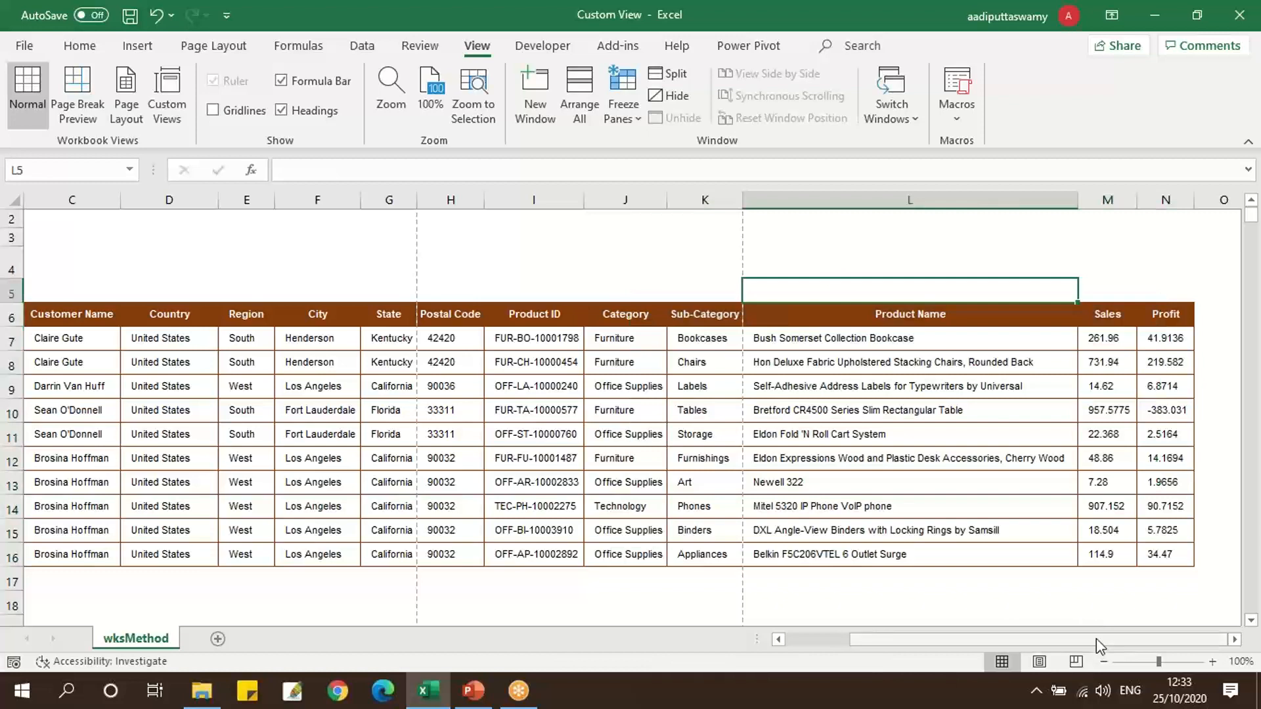
left_click_drag(1097, 638, 1032, 639)
left_click(70, 242)
left_click(71, 257)
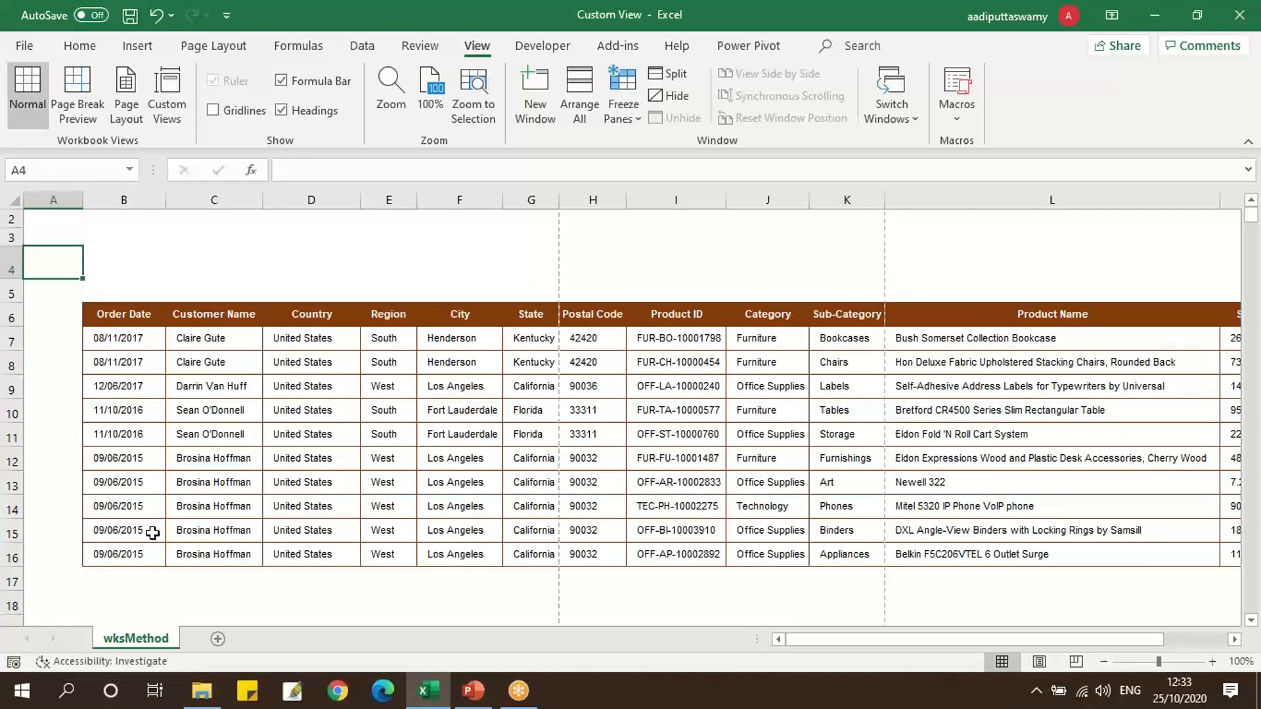
left_click(176, 117)
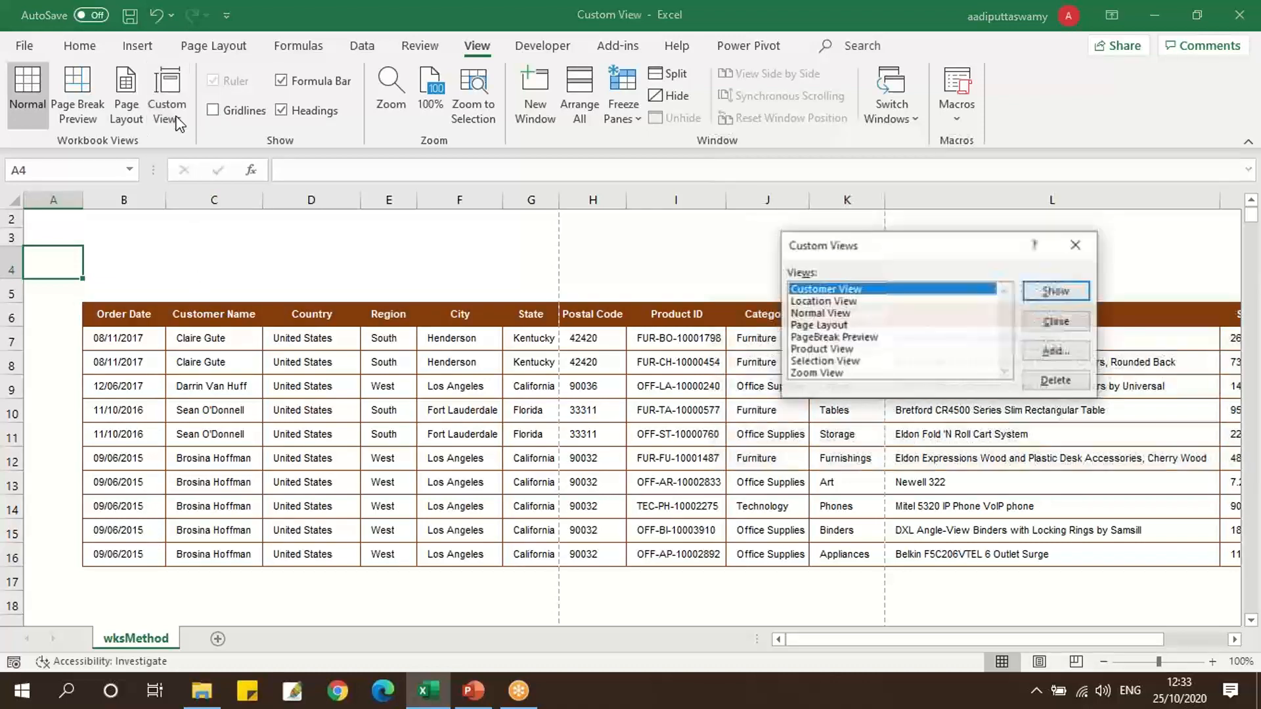
left_click(842, 362)
left_click(1055, 293)
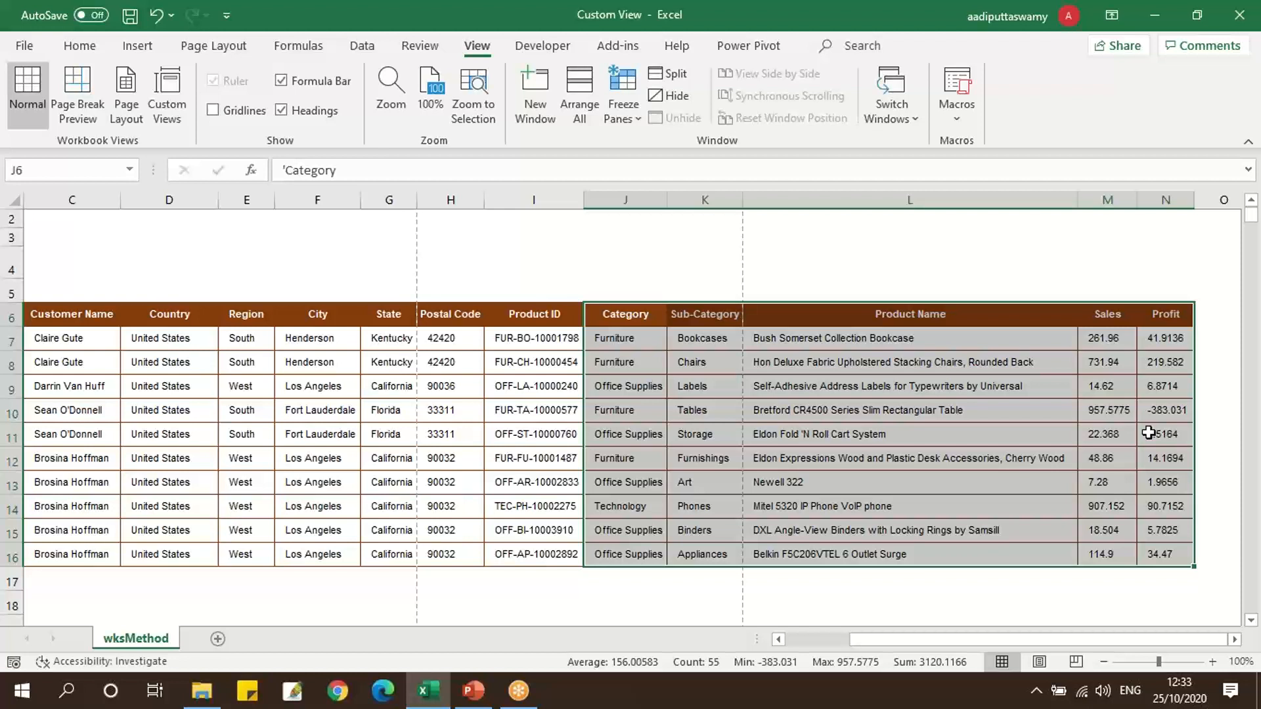
Delete Zoom View from the saved custom views.
left_click(175, 113)
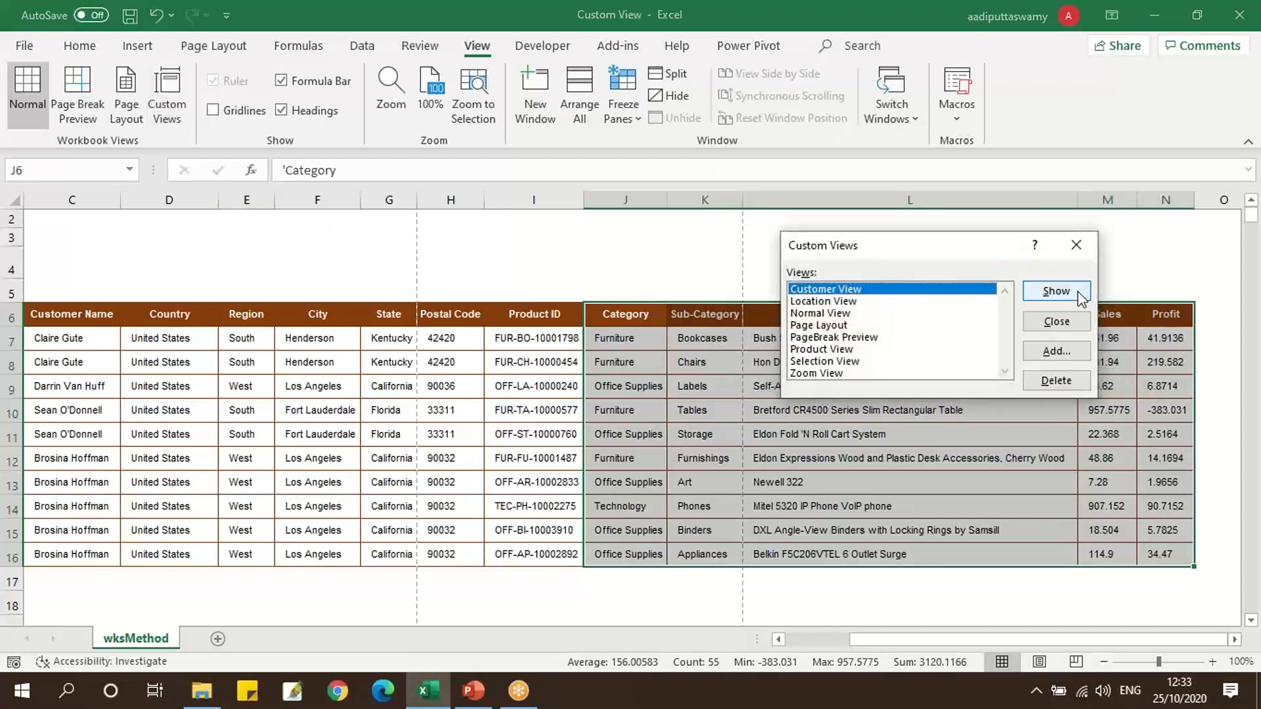
left_click_drag(949, 252, 634, 210)
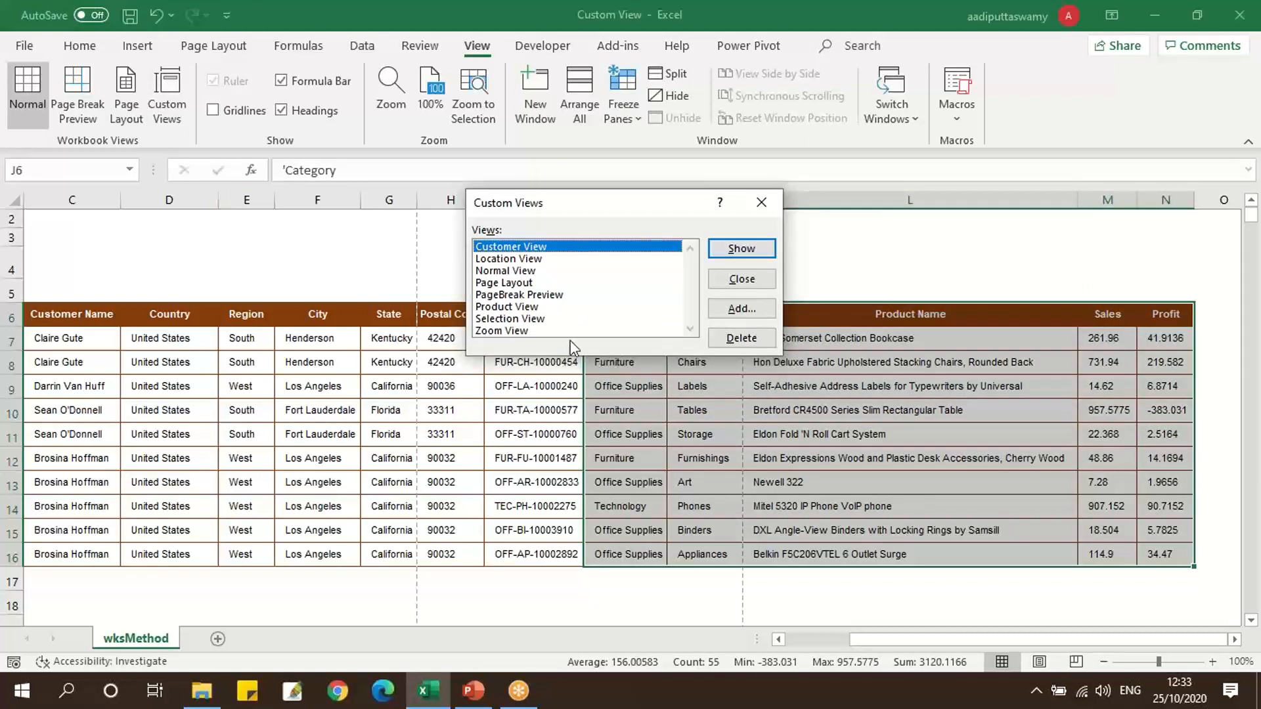
left_click(529, 331)
left_click(742, 337)
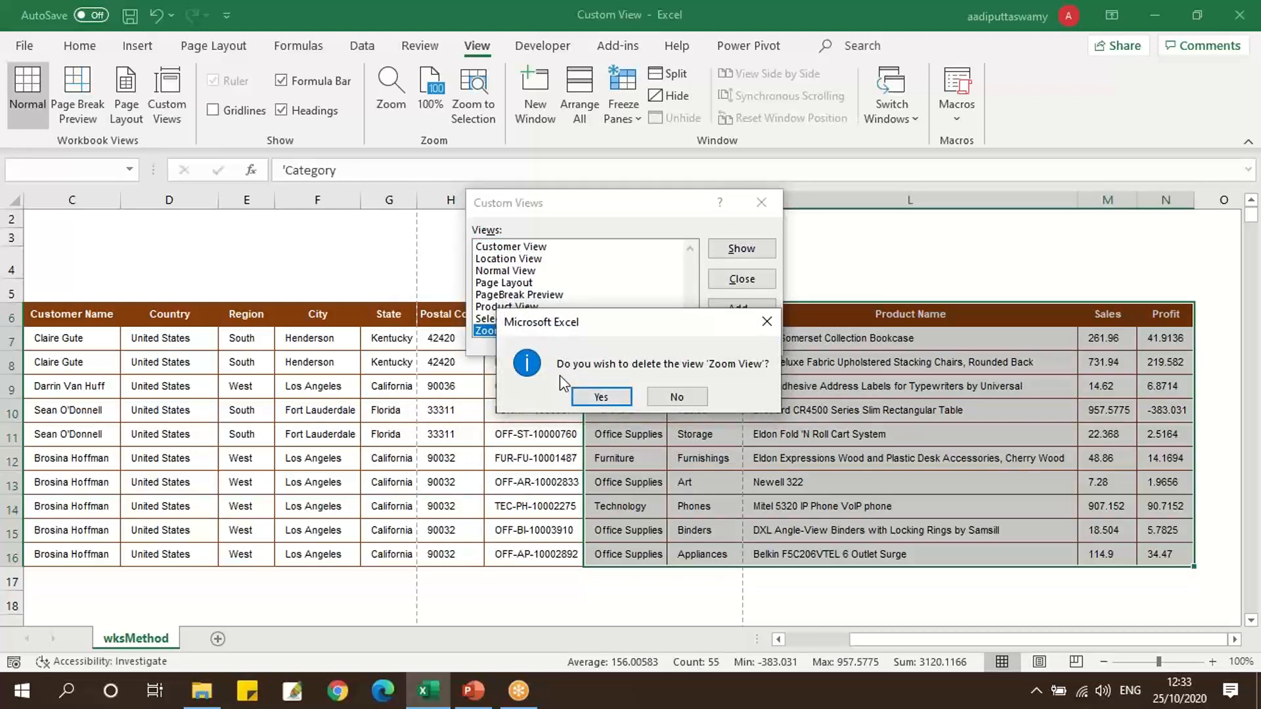
left_click(601, 397)
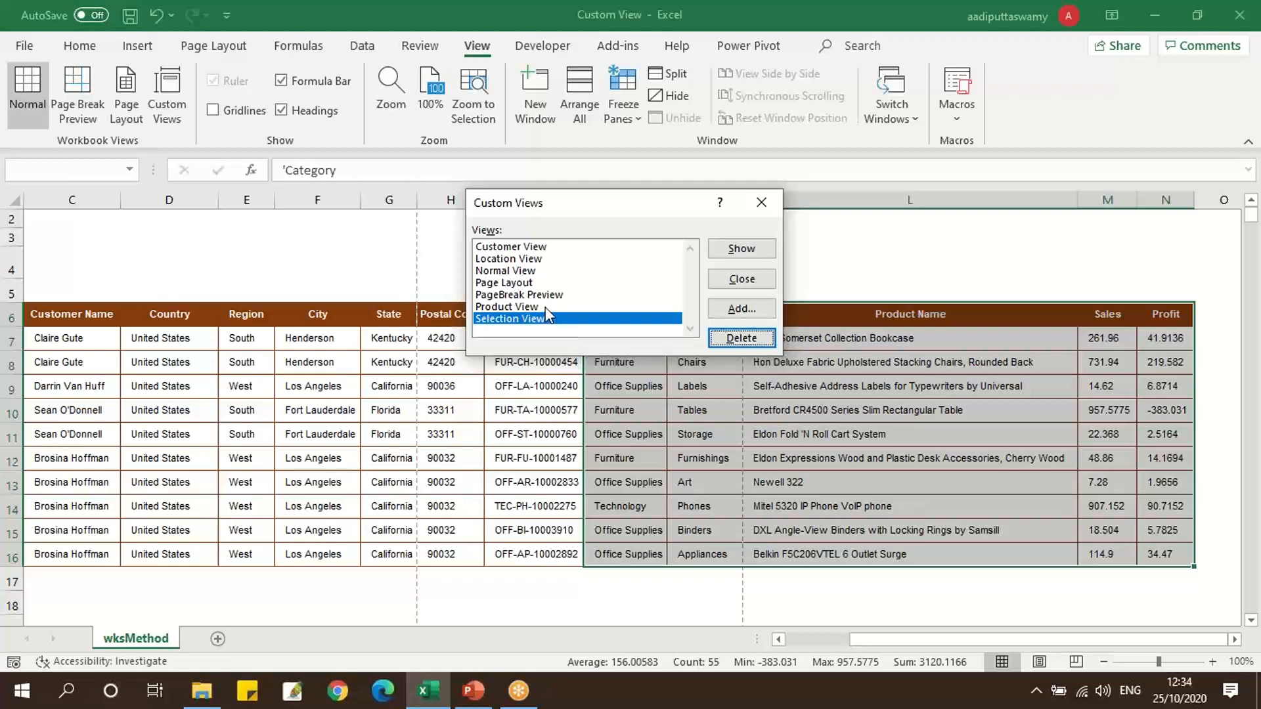
Delete Selection View from the saved custom views and close the list of views.
left_click(546, 318)
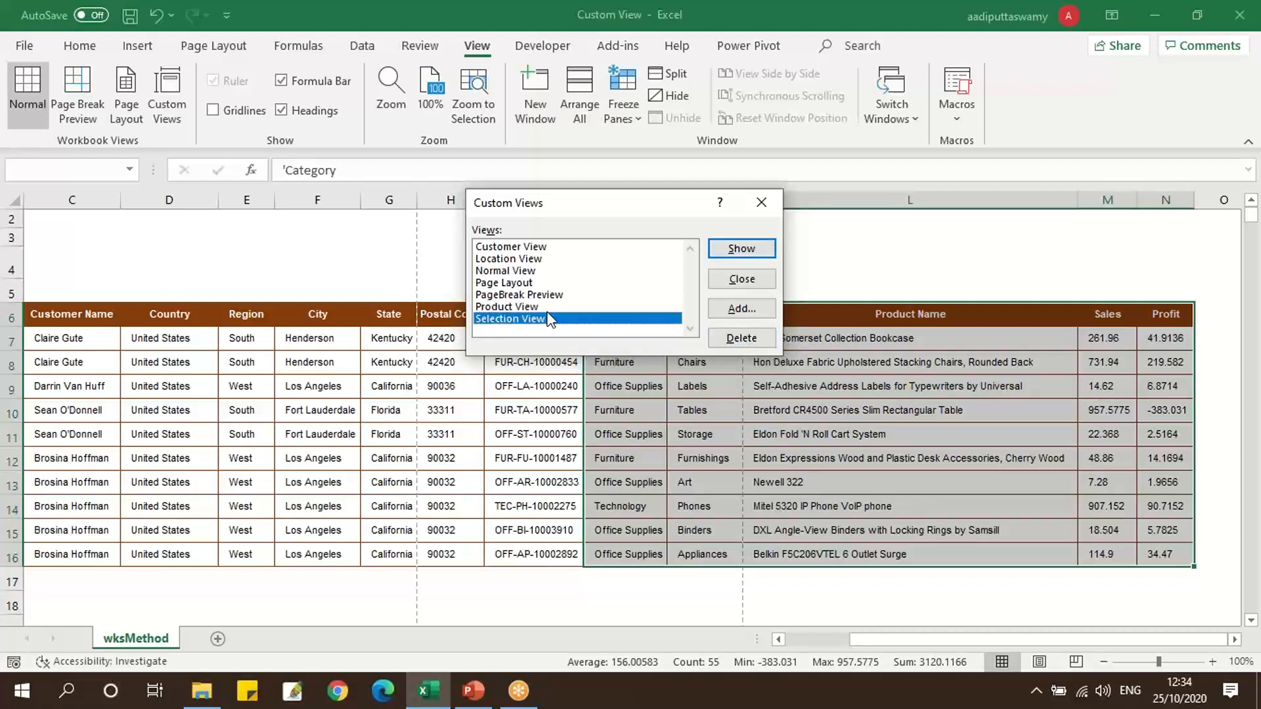
left_click_drag(546, 311, 544, 272)
left_click(547, 320)
left_click(734, 338)
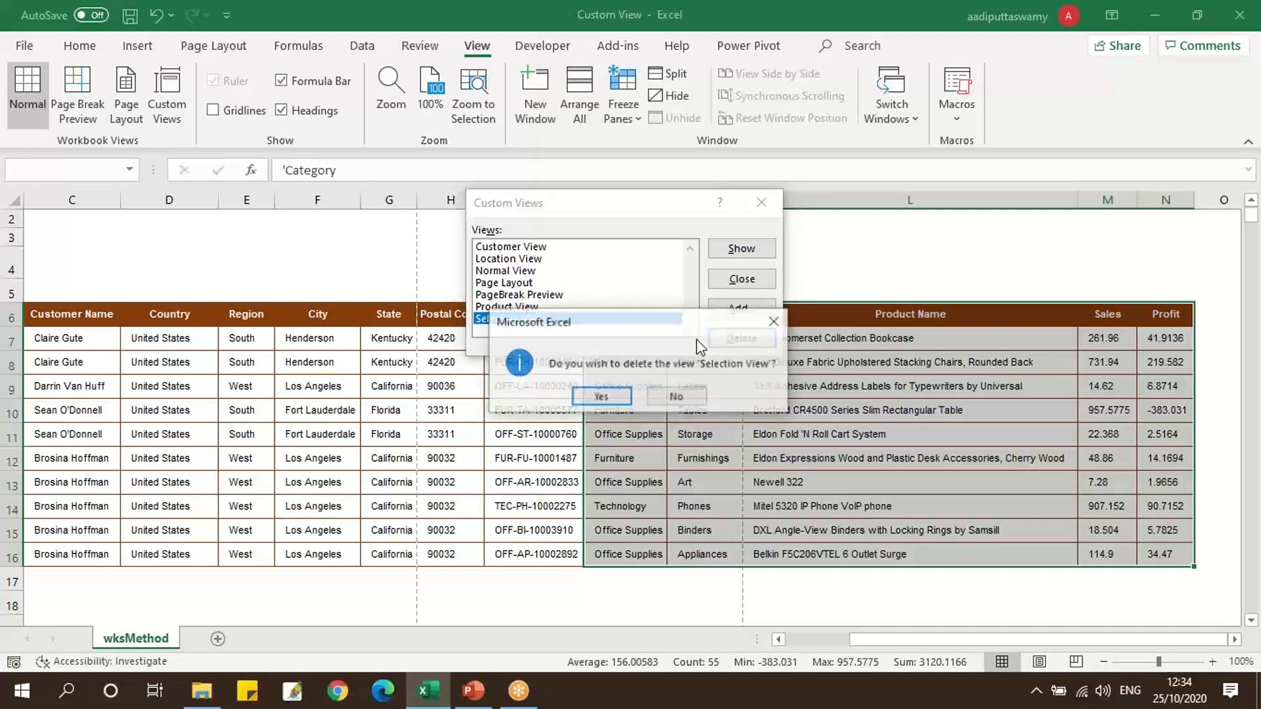
left_click(609, 397)
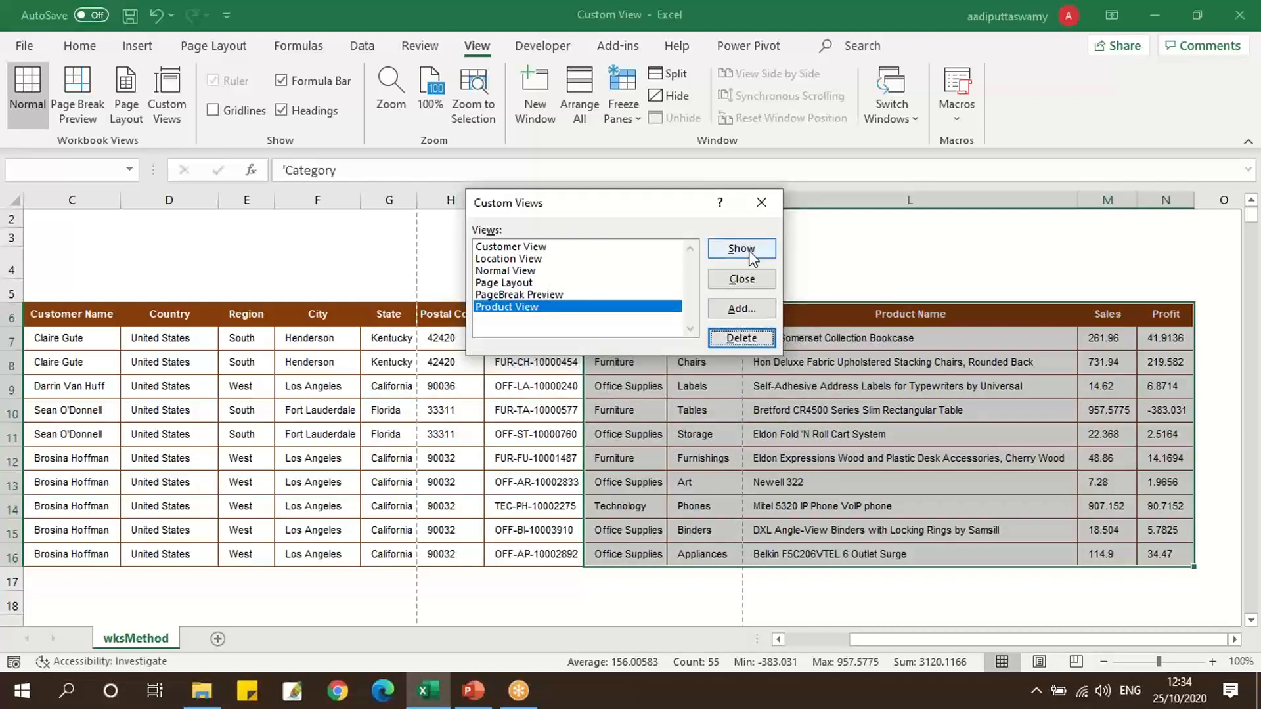
left_click(761, 202)
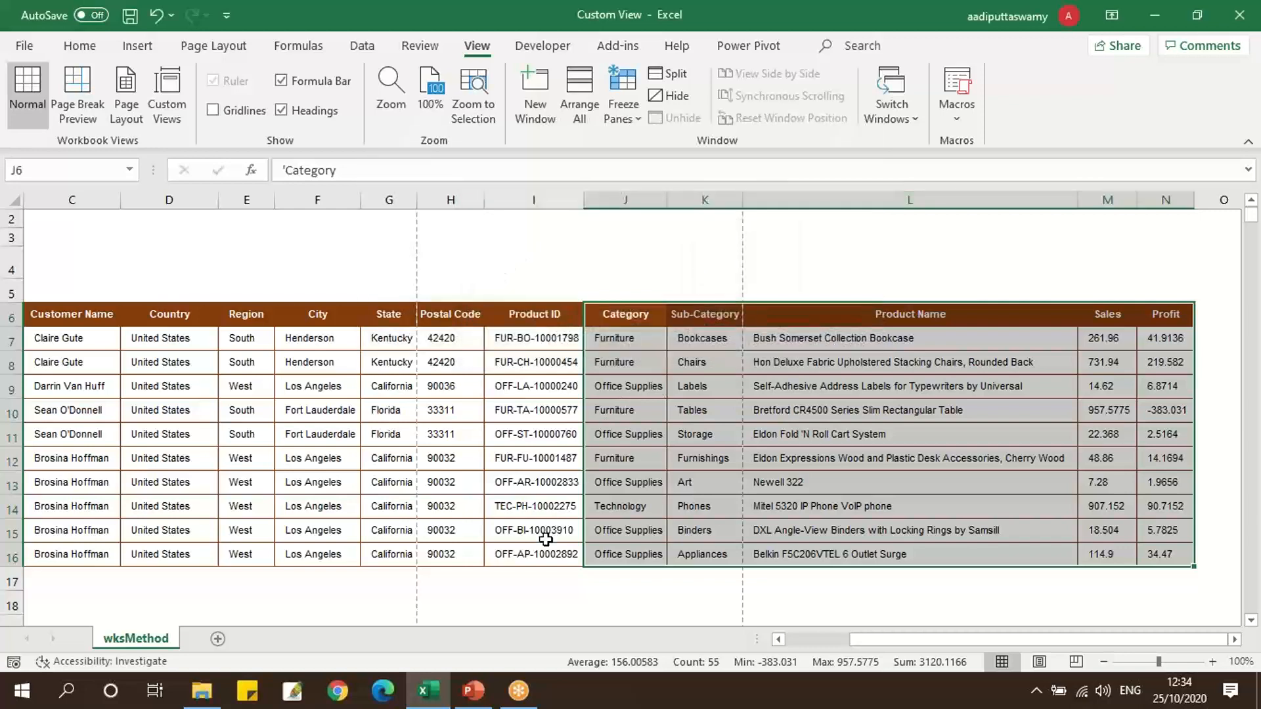